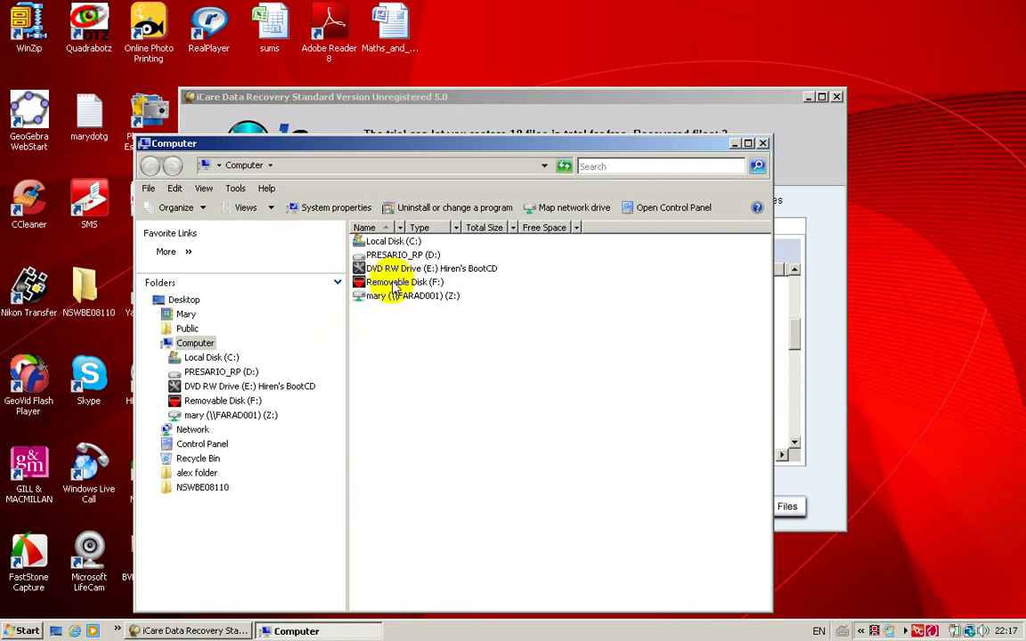
# Step: Select Removable Disk (F:) and the network drive (Z:) in turn, and minimise the Computer window
pyautogui.click(396, 283)
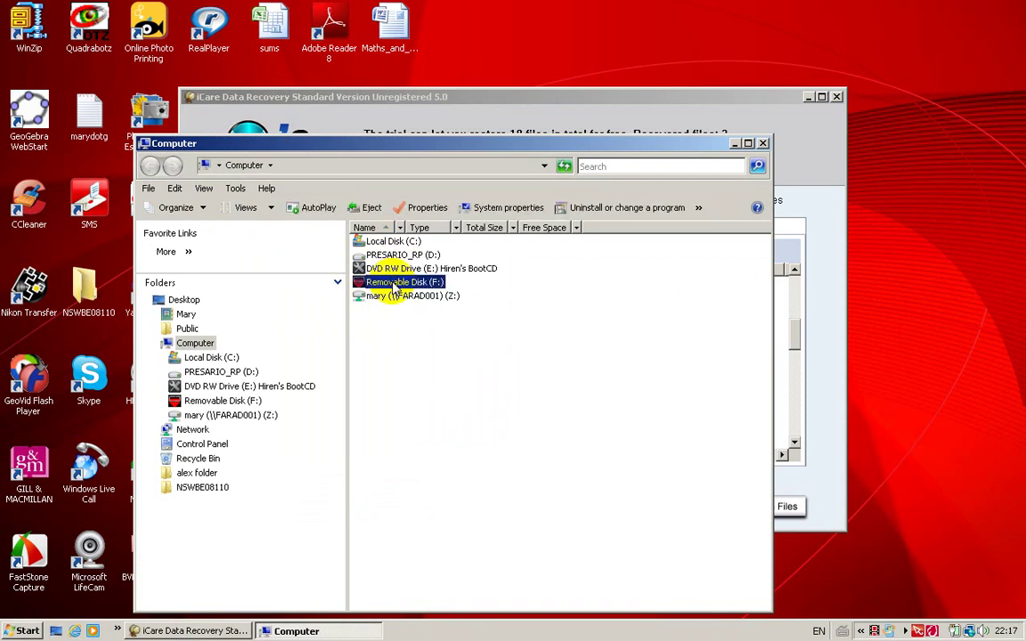
pyautogui.click(398, 299)
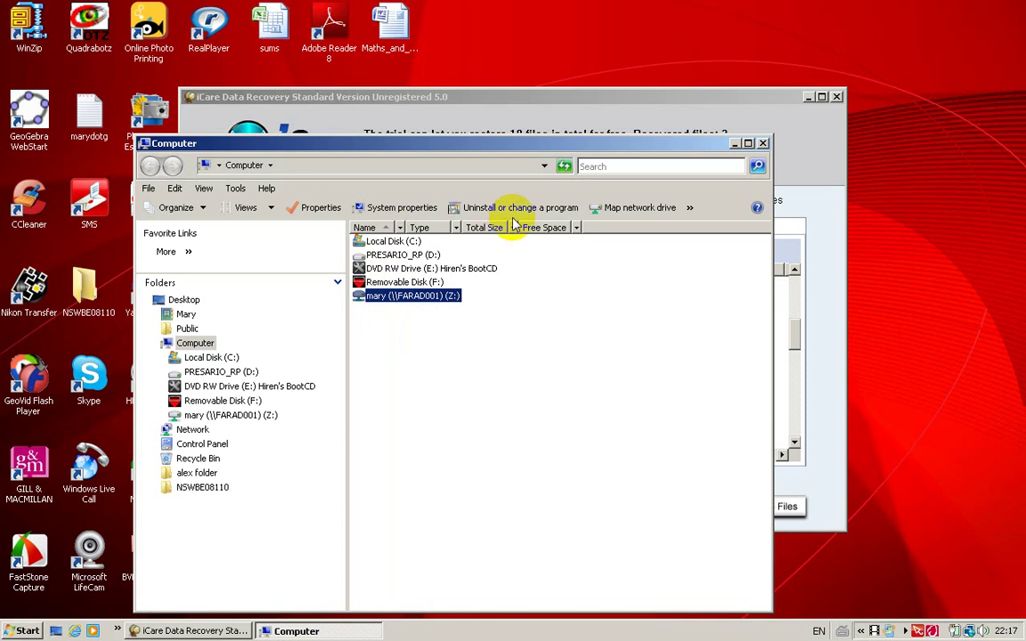
pyautogui.click(735, 144)
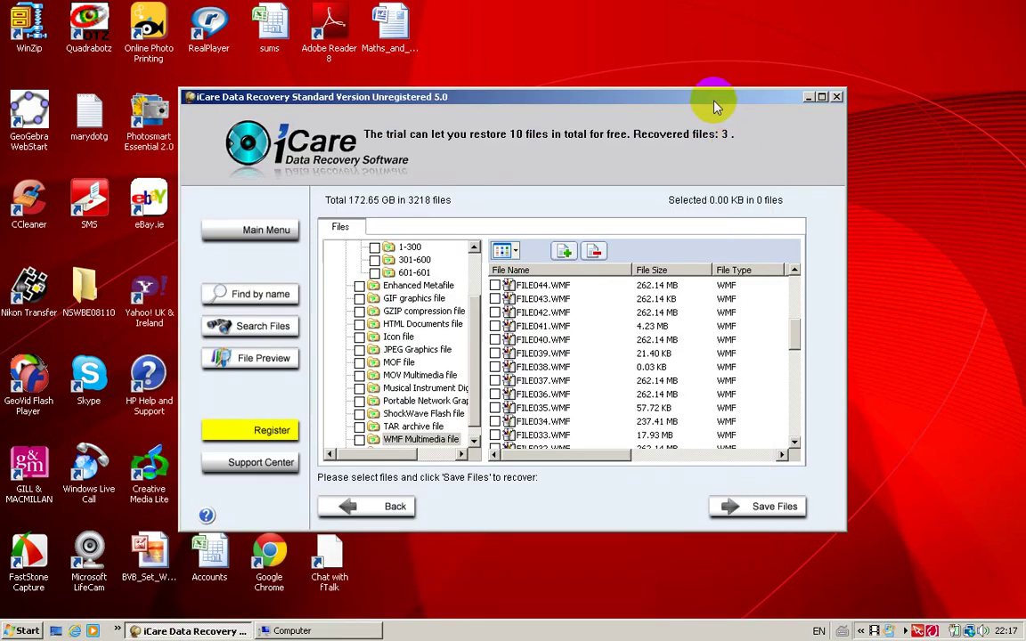
# Step: Locate the iCare data Recovery shortcut on the desktop and among the installed programs, and bring the running iCare window back maximised
pyautogui.click(807, 96)
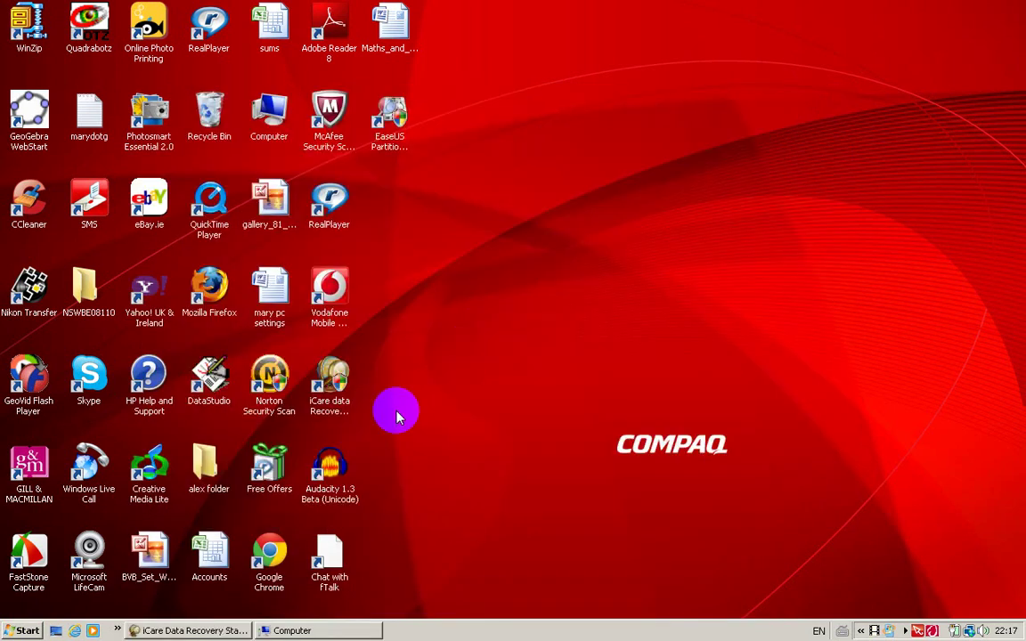
pyautogui.click(330, 411)
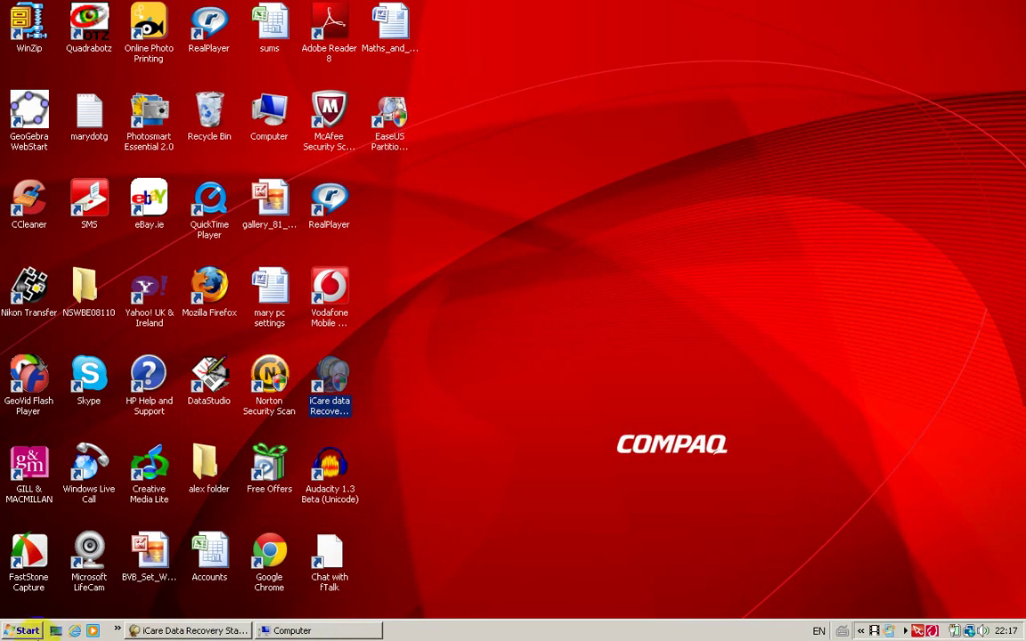
pyautogui.click(27, 630)
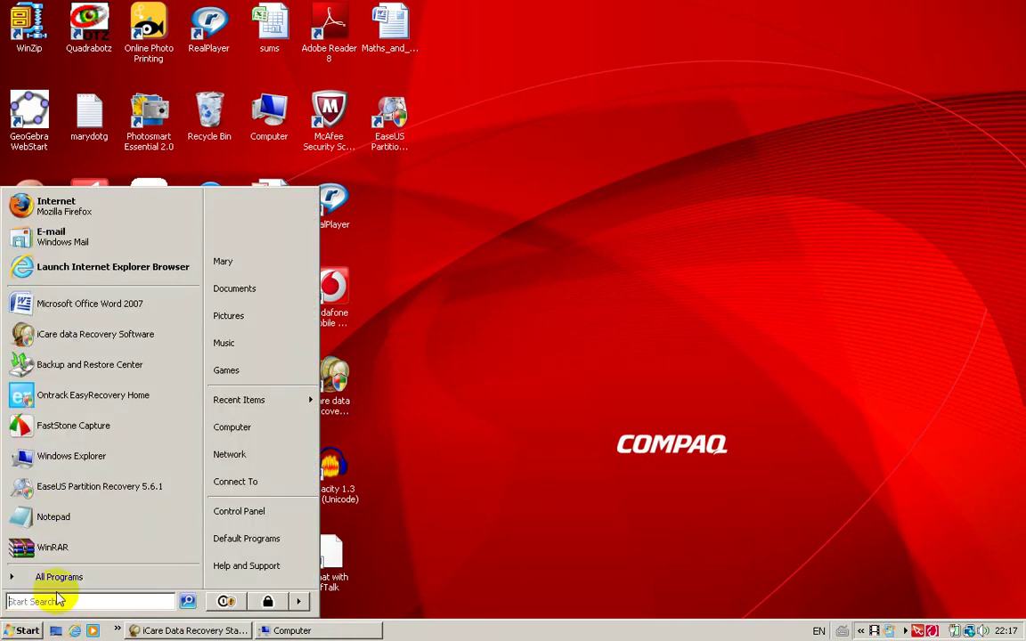
pyautogui.click(53, 598)
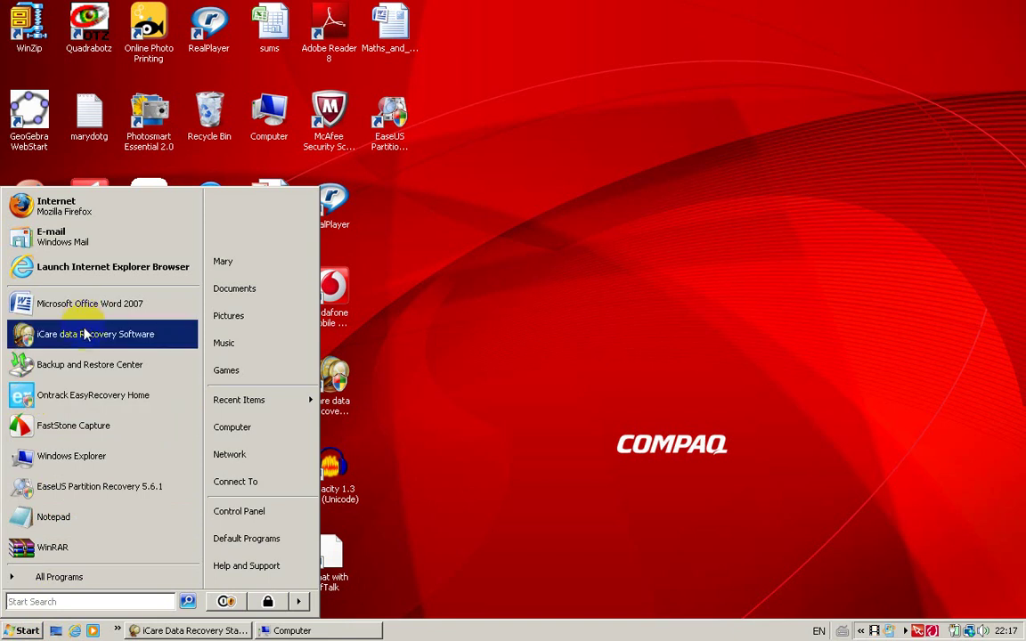
pyautogui.click(224, 629)
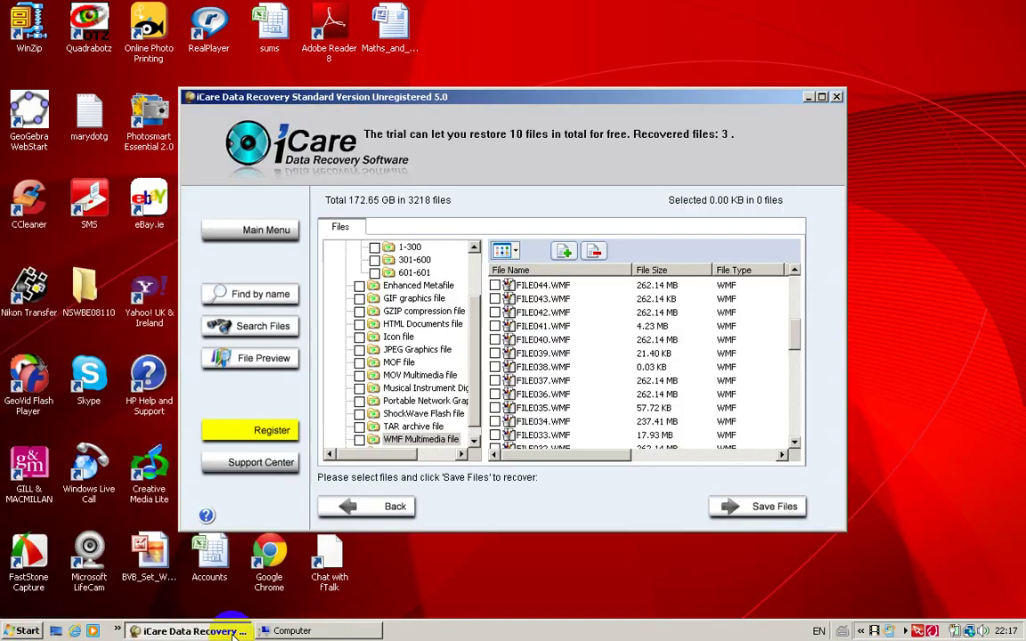
pyautogui.click(822, 96)
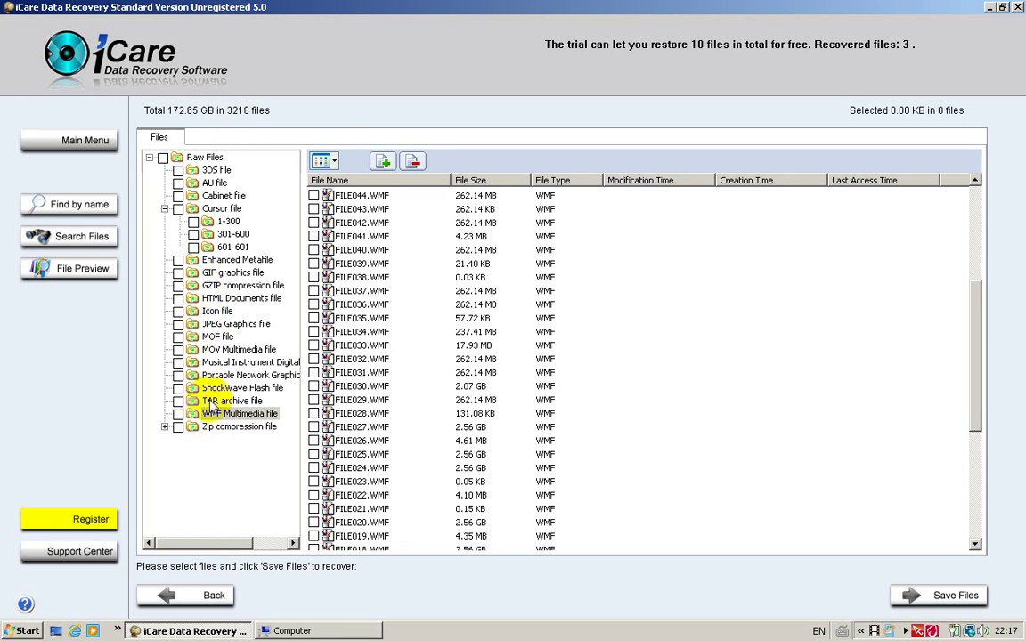
# Step: Mark FILE029.WMF for recovery and read through the file preview before closing it
pyautogui.click(313, 400)
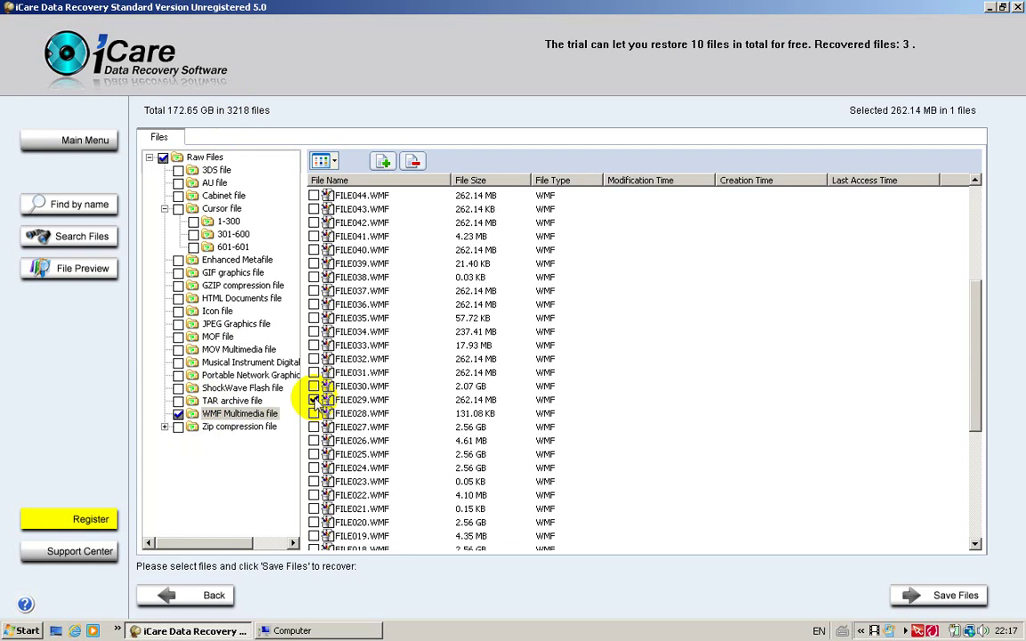
pyautogui.click(90, 269)
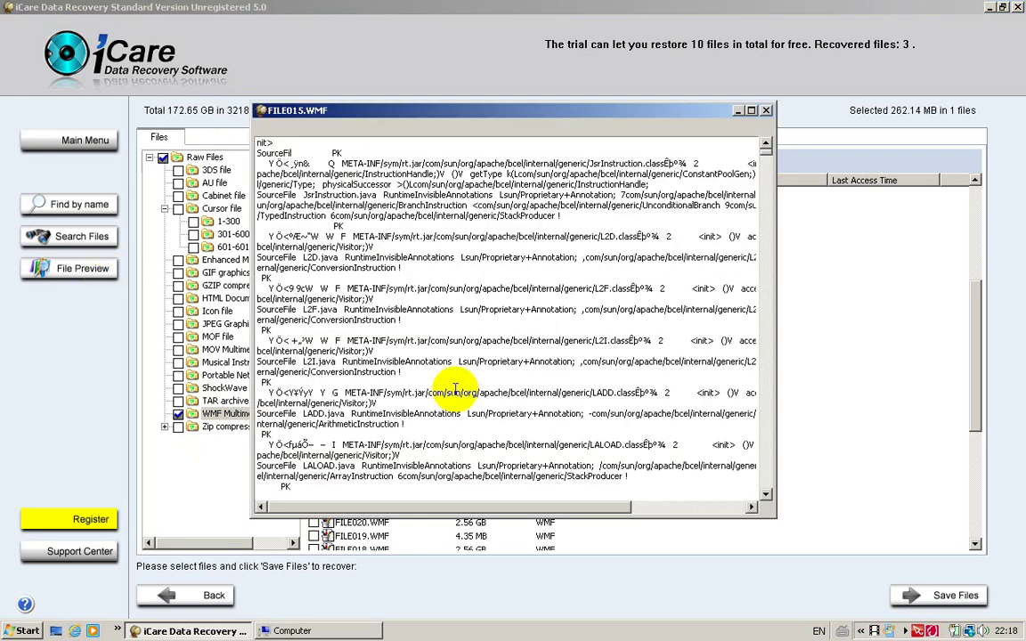
pyautogui.moveTo(767, 152); pyautogui.dragTo(767, 197)
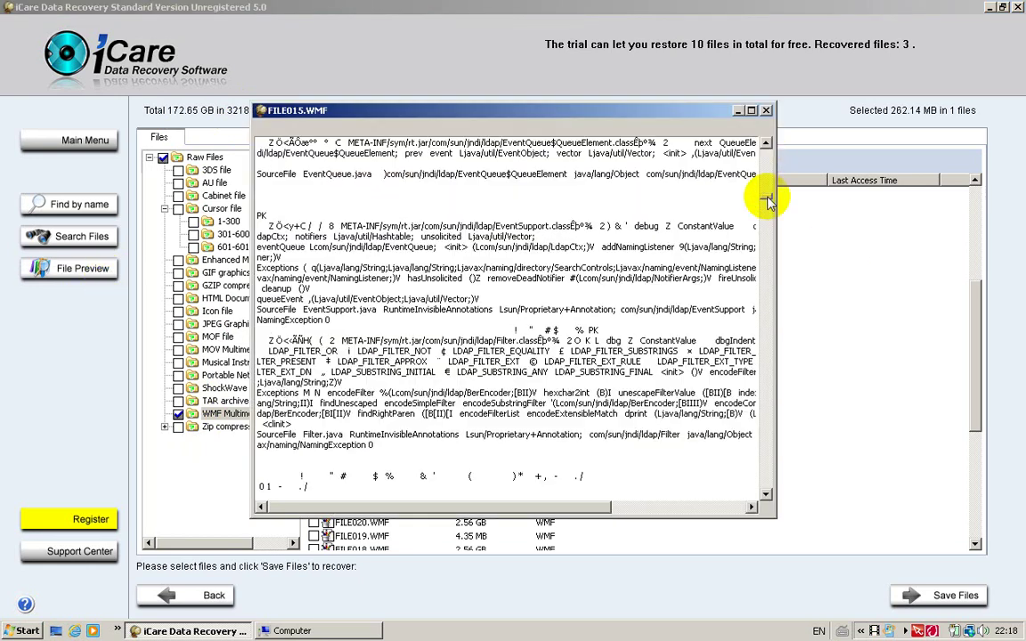
pyautogui.moveTo(769, 281); pyautogui.dragTo(770, 448)
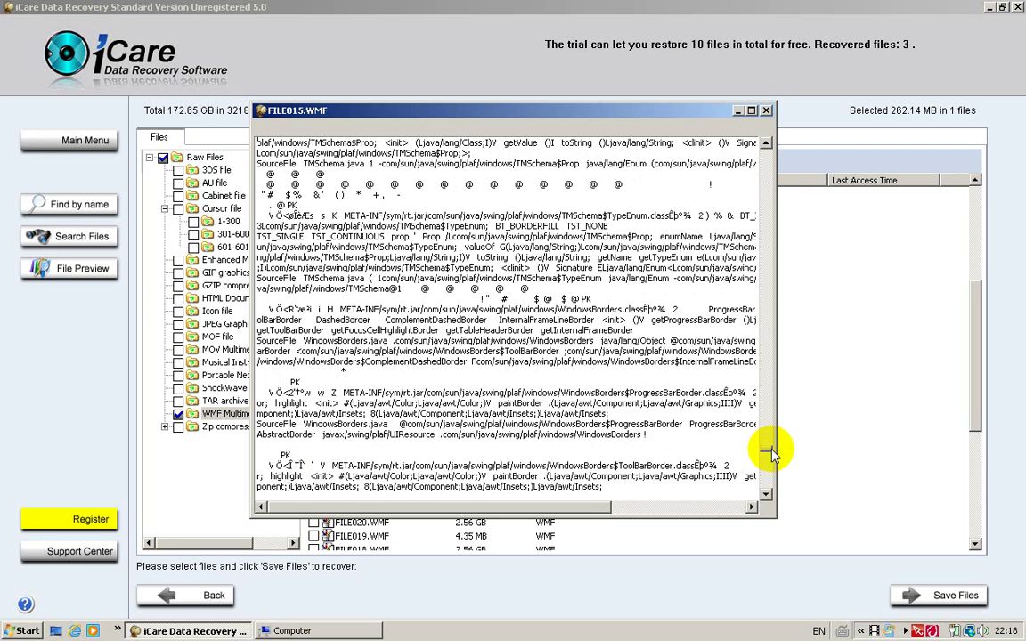
pyautogui.click(766, 110)
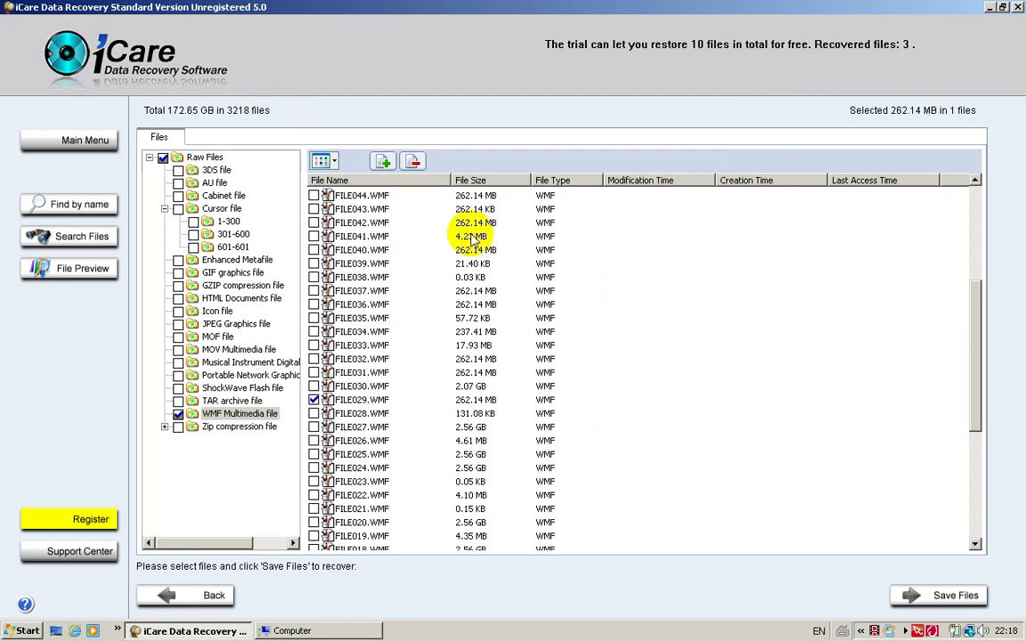
# Step: In the 301-600 group of cursor files, mark FILE593.CUR and read through the preview of FILE600.CUR
pyautogui.click(232, 234)
pyautogui.click(313, 290)
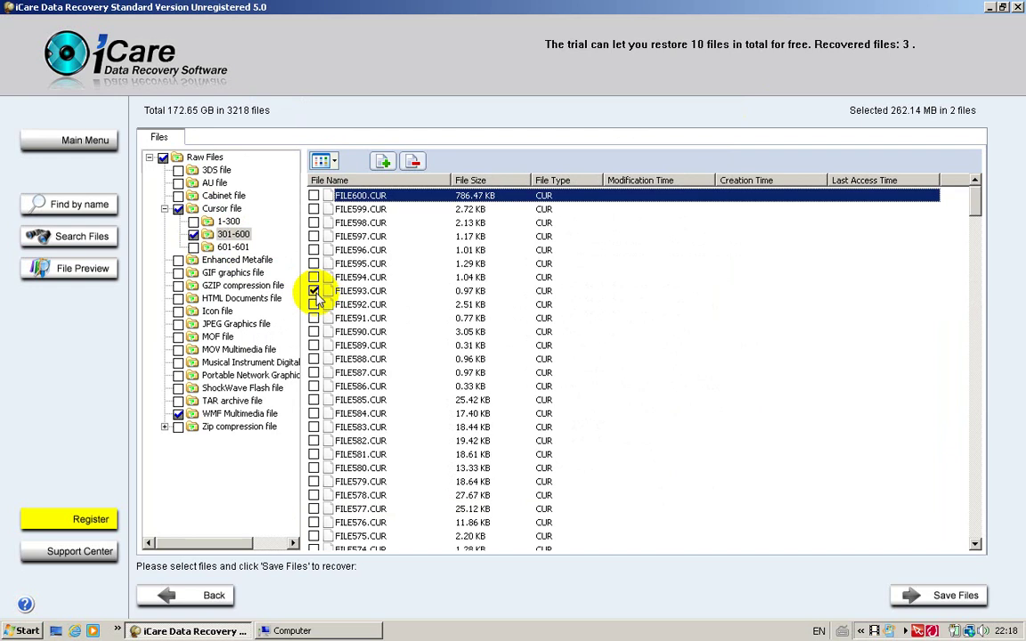
pyautogui.click(82, 269)
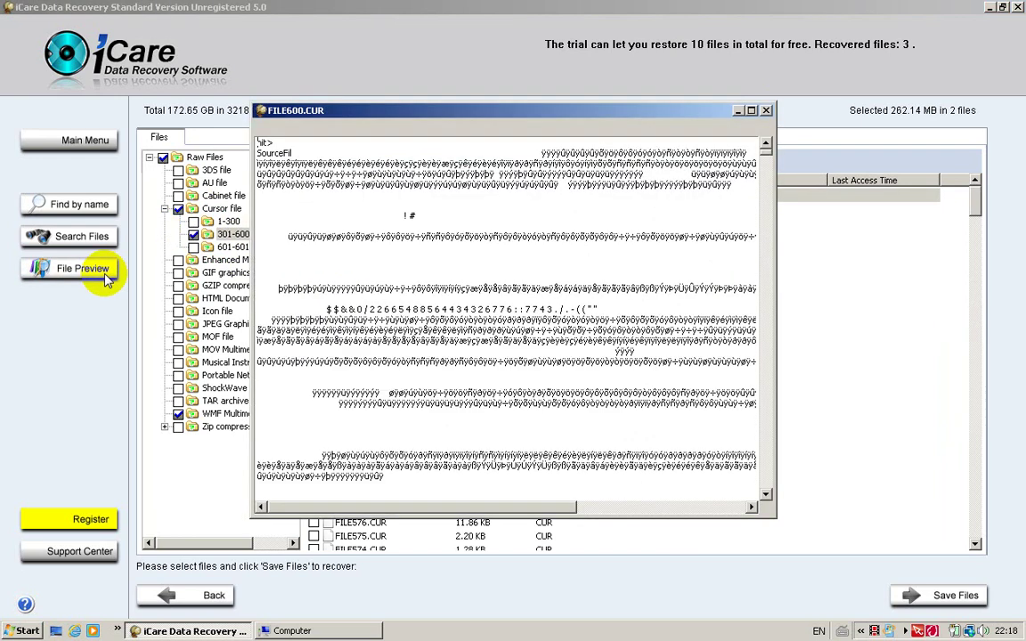
pyautogui.moveTo(763, 472); pyautogui.dragTo(762, 473)
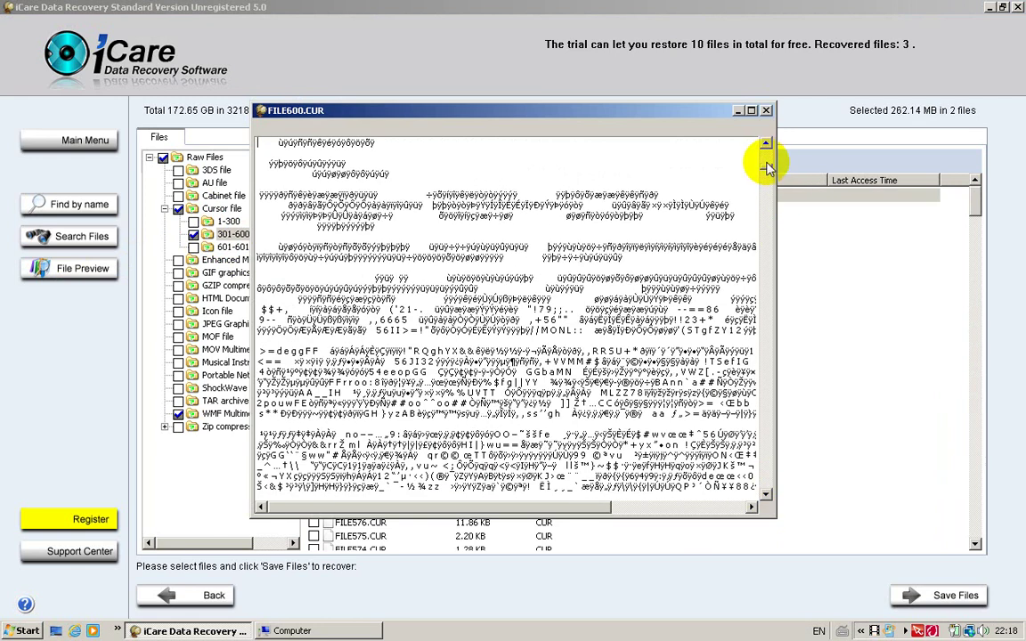
pyautogui.moveTo(770, 160); pyautogui.dragTo(759, 438)
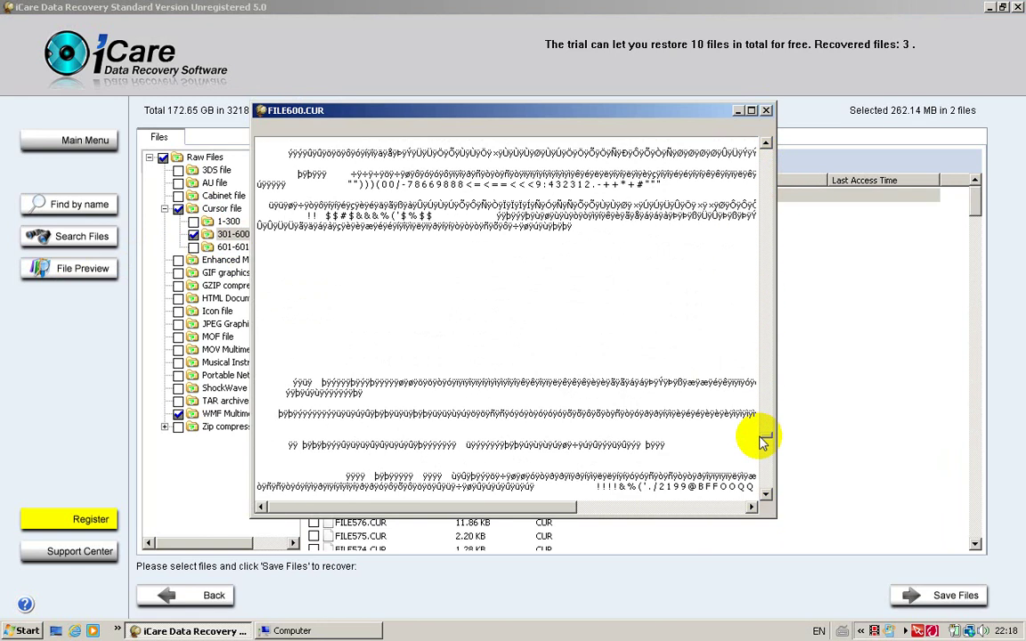
pyautogui.click(765, 110)
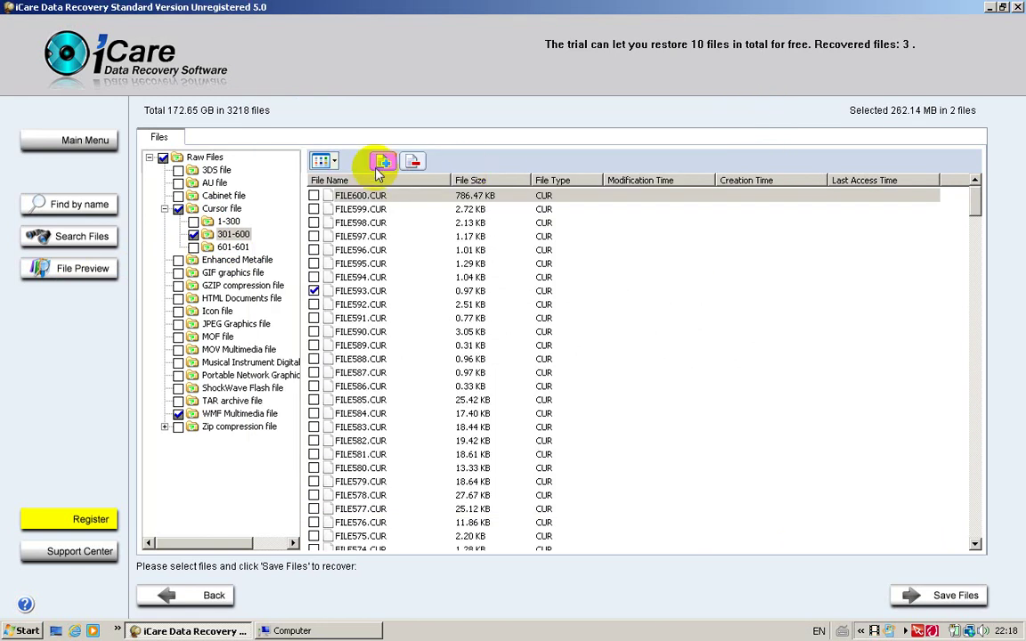
# Step: Show the recovered files as icons and clear the recovery marks from all cursor files
pyautogui.click(334, 161)
pyautogui.click(340, 193)
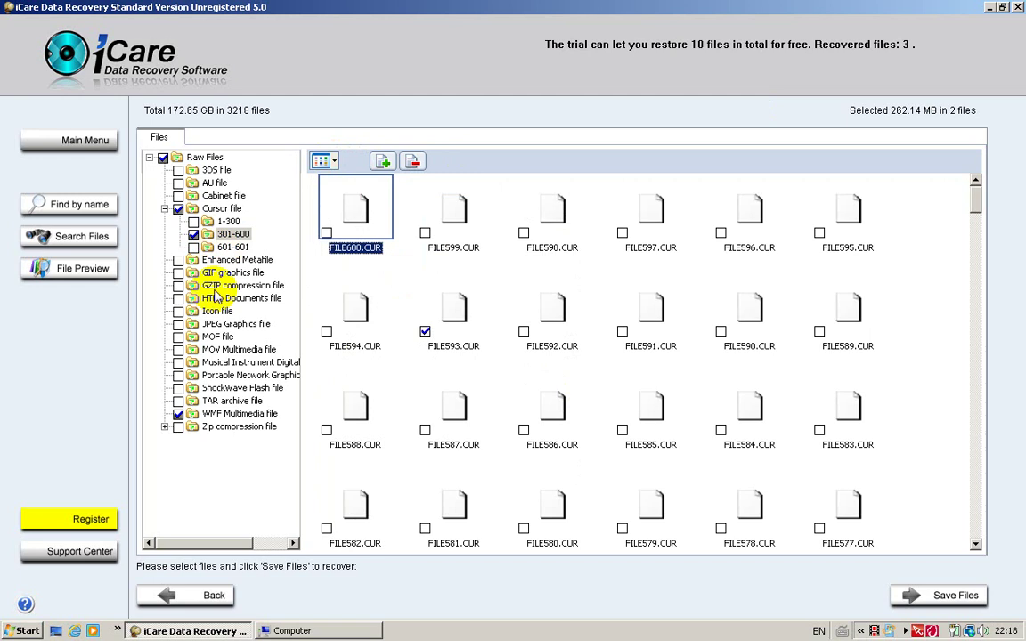
pyautogui.click(193, 234)
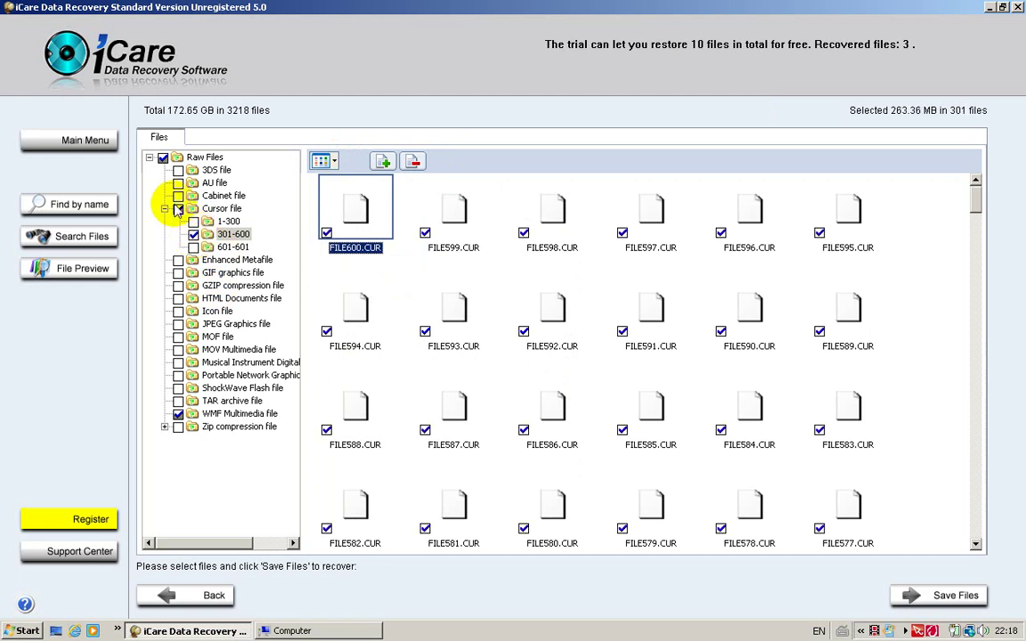
pyautogui.click(178, 209)
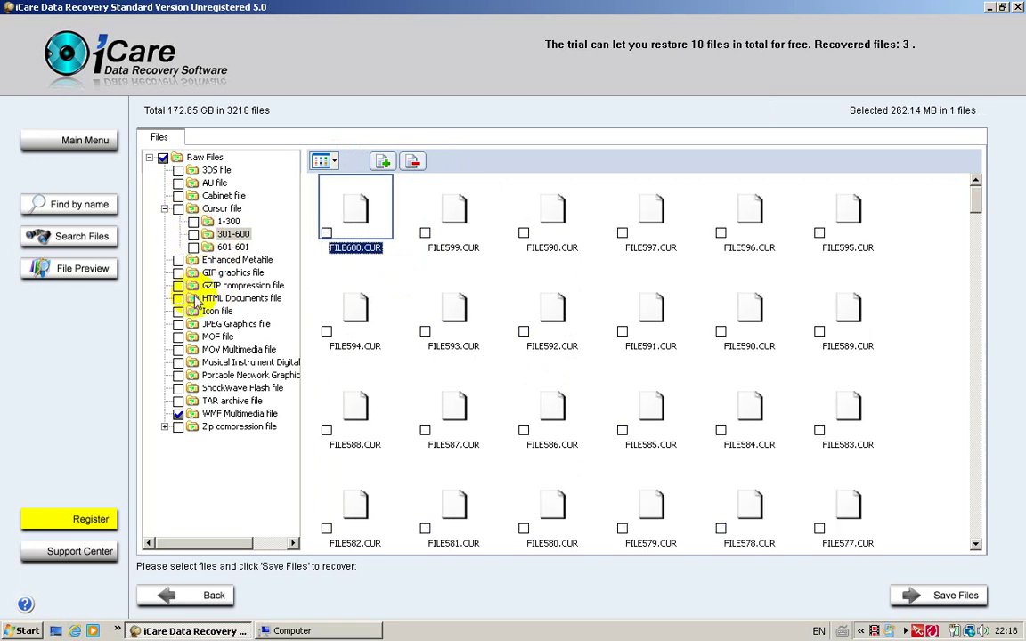
# Step: Mark and preview FILE078.GIF among the GIF graphics files, and clear the mark from that folder
pyautogui.click(214, 272)
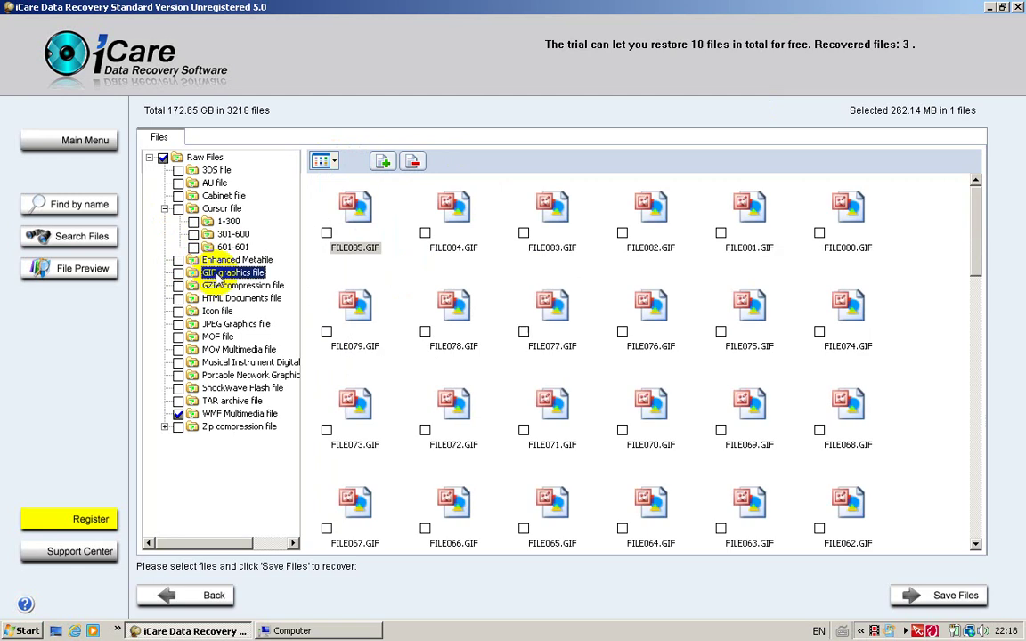
pyautogui.click(425, 332)
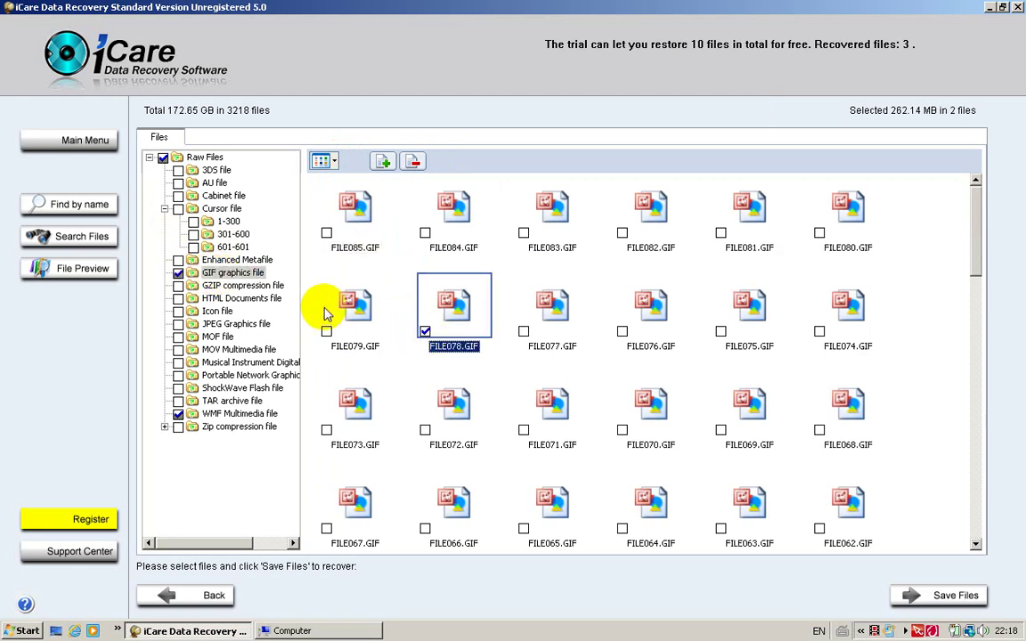
pyautogui.click(104, 277)
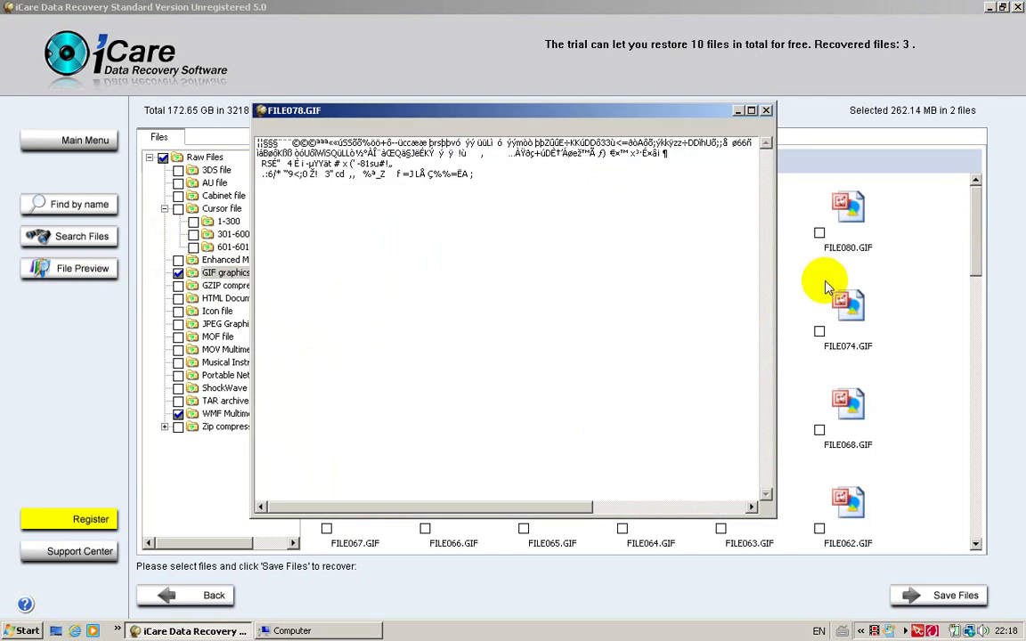
pyautogui.click(765, 112)
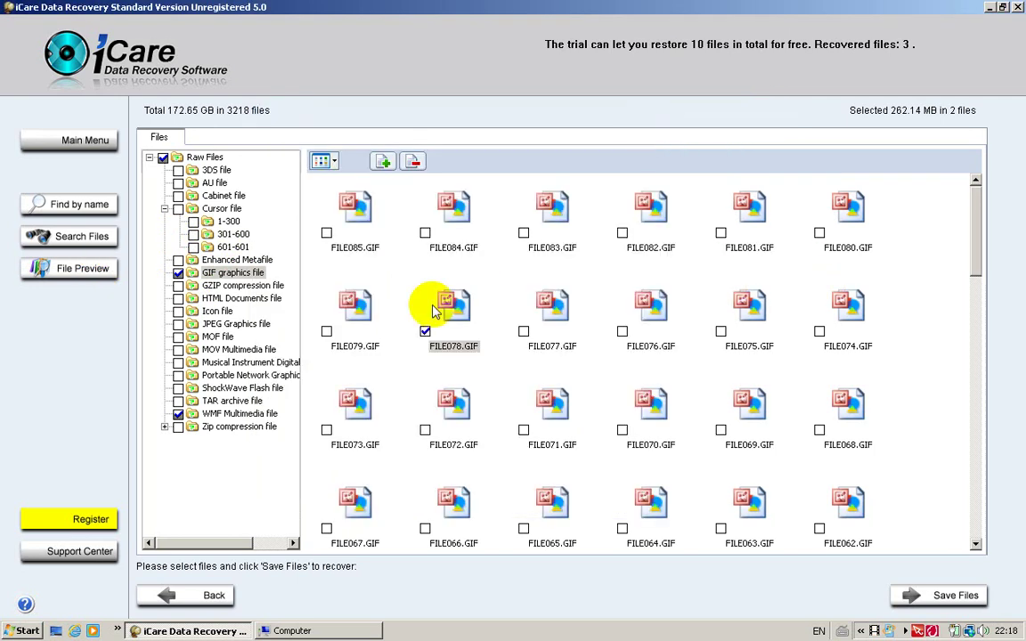
pyautogui.click(179, 273)
pyautogui.click(178, 274)
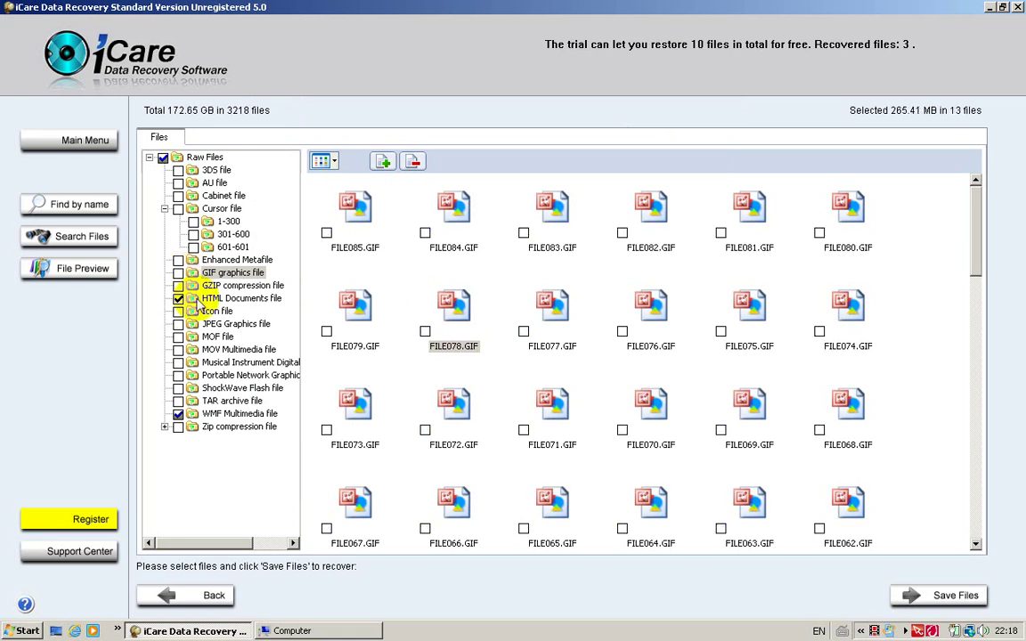
# Step: Among the HTML documents, mark only FILE006.HTM for recovery and read its preview through to the end
pyautogui.click(178, 298)
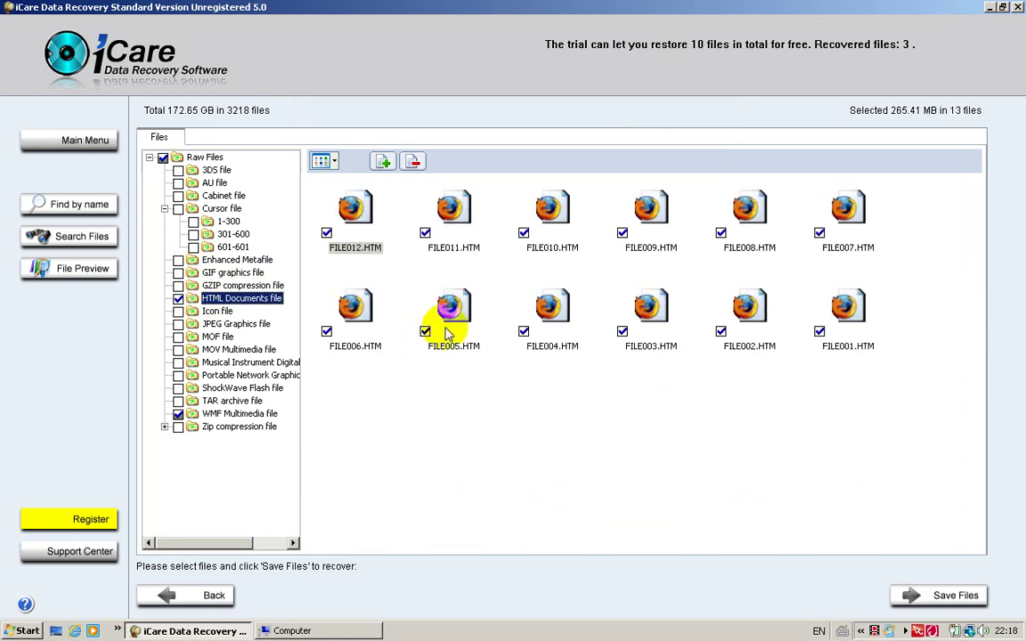
pyautogui.click(178, 298)
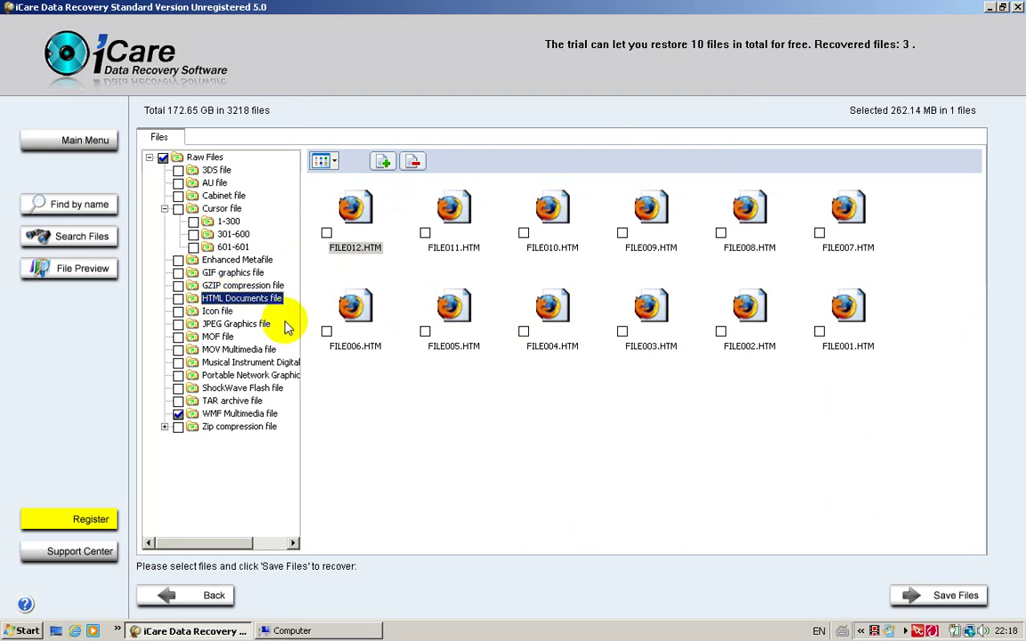
pyautogui.click(327, 339)
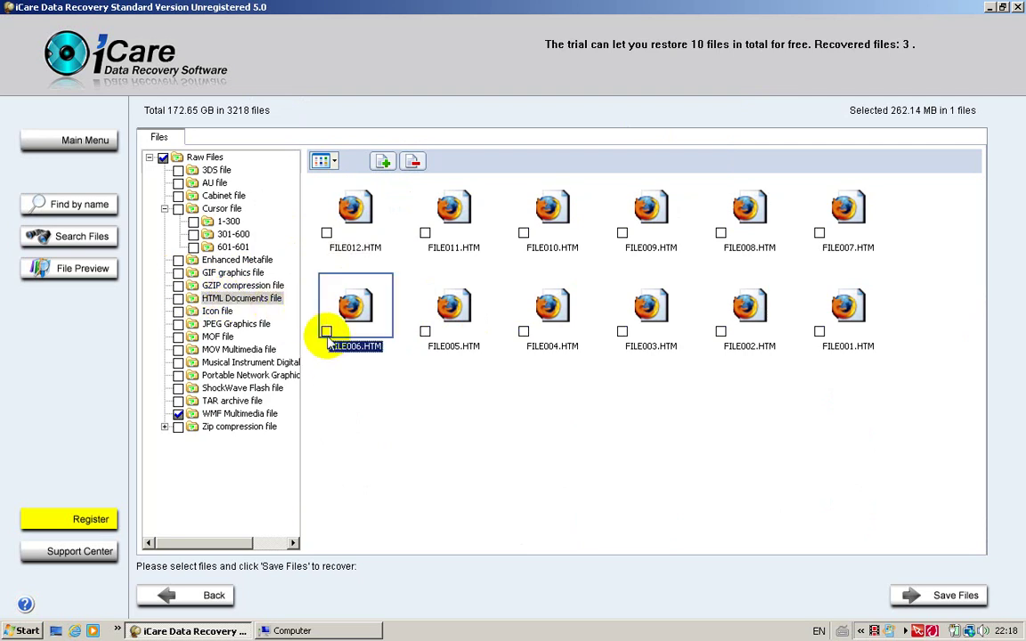
pyautogui.click(326, 332)
pyautogui.click(105, 271)
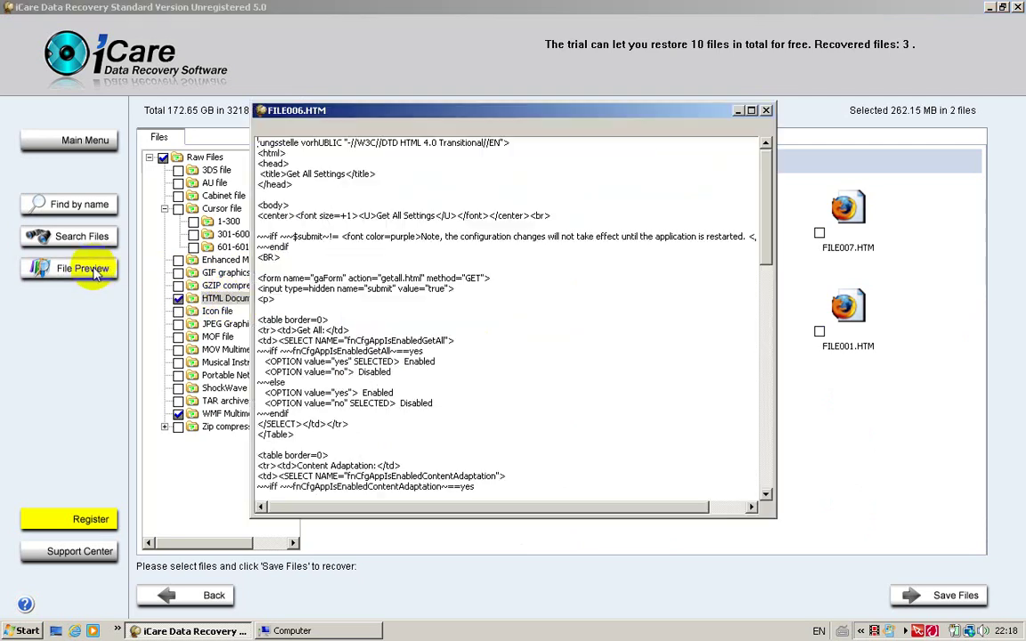
pyautogui.moveTo(767, 227); pyautogui.dragTo(772, 494)
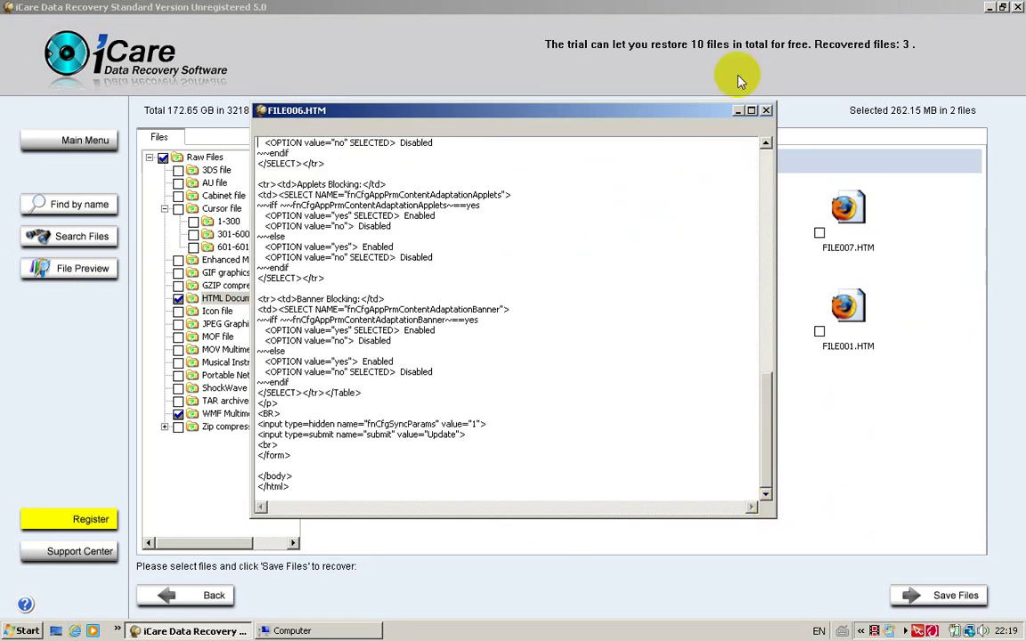
pyautogui.click(766, 111)
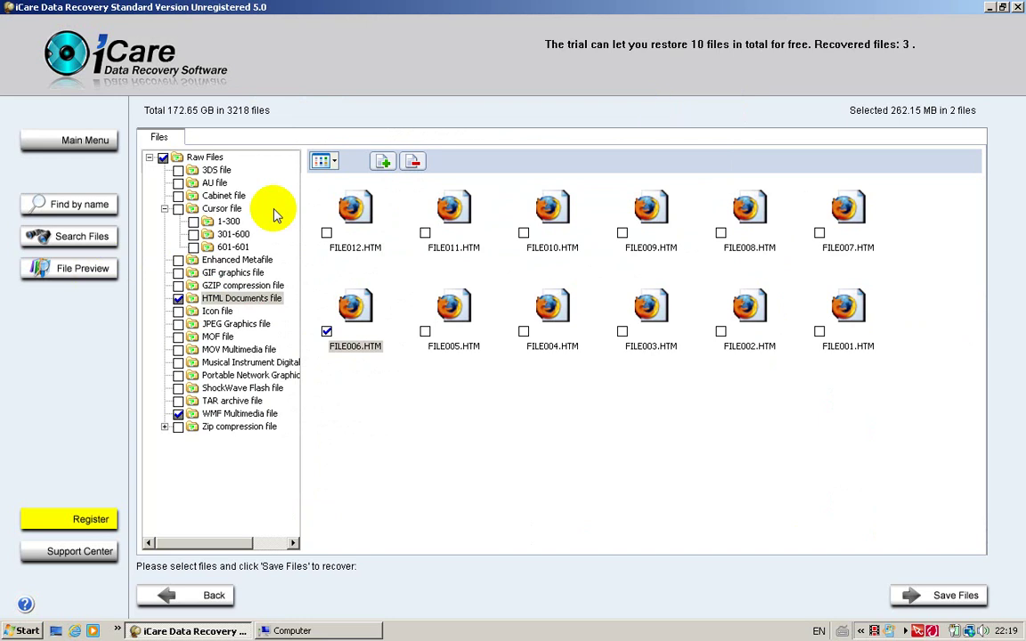
# Step: Open the JPEG Graphics file folder and mark all of its files for recovery
pyautogui.click(218, 324)
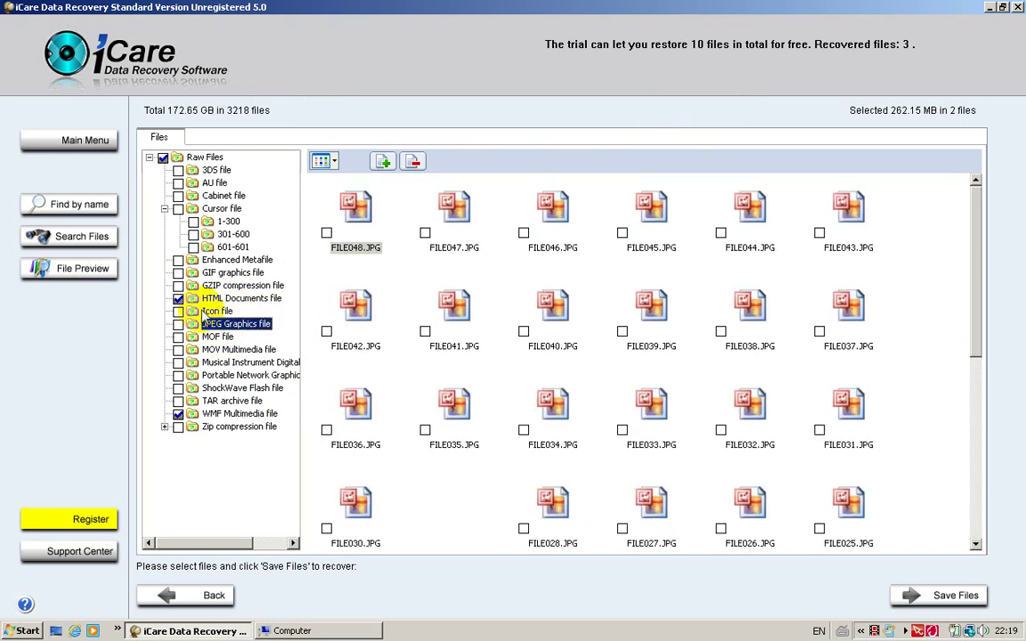
pyautogui.click(178, 324)
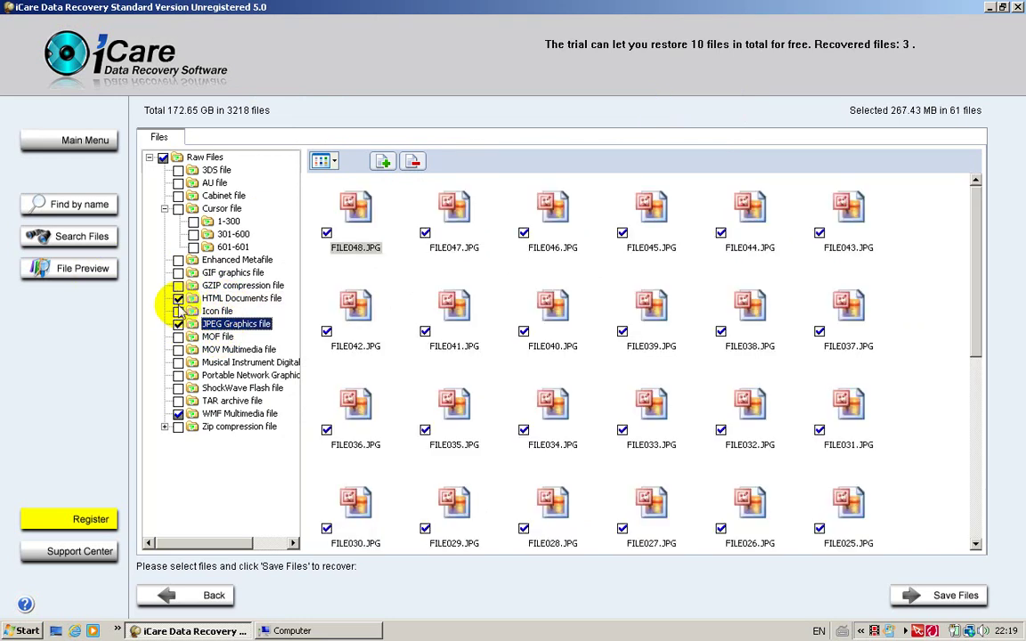
# Step: Clear the recovery marks from the HTML Documents and JPEG Graphics folders and mark only FILE035.JPG among the JPEG files
pyautogui.click(178, 298)
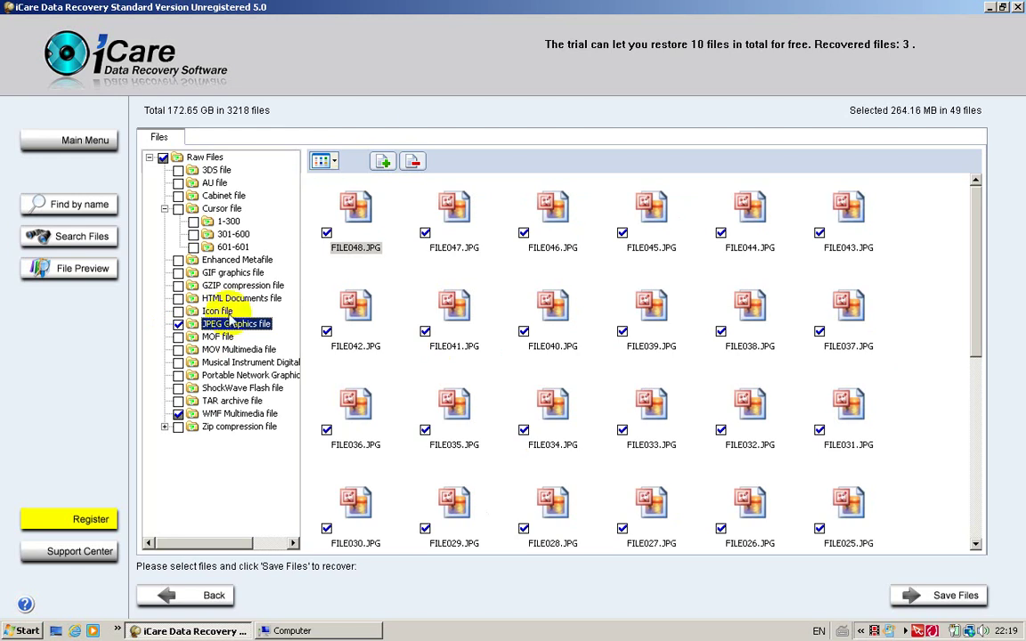
pyautogui.click(178, 325)
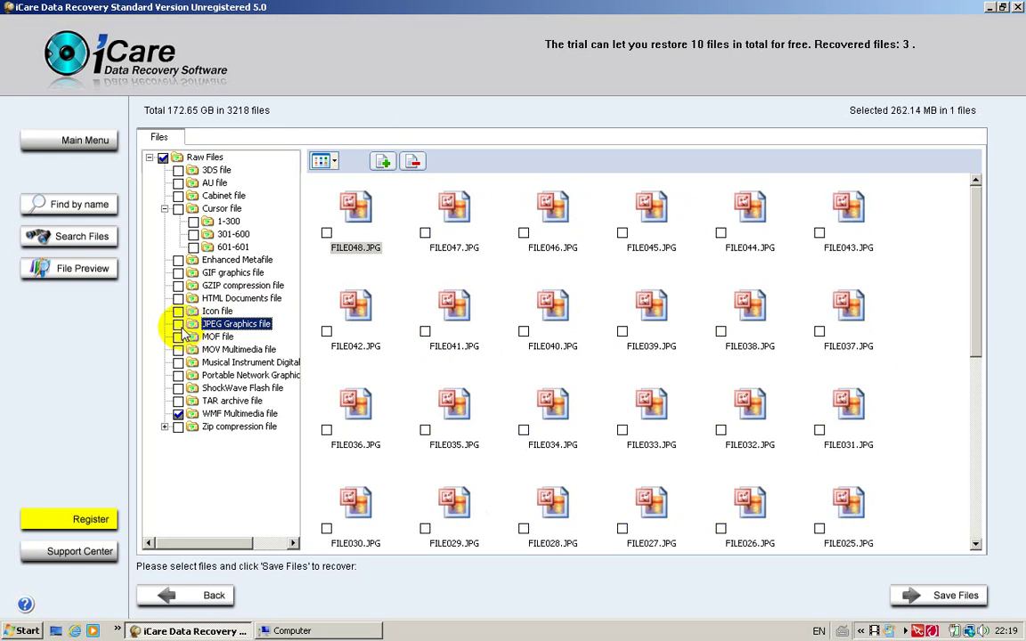
pyautogui.click(425, 430)
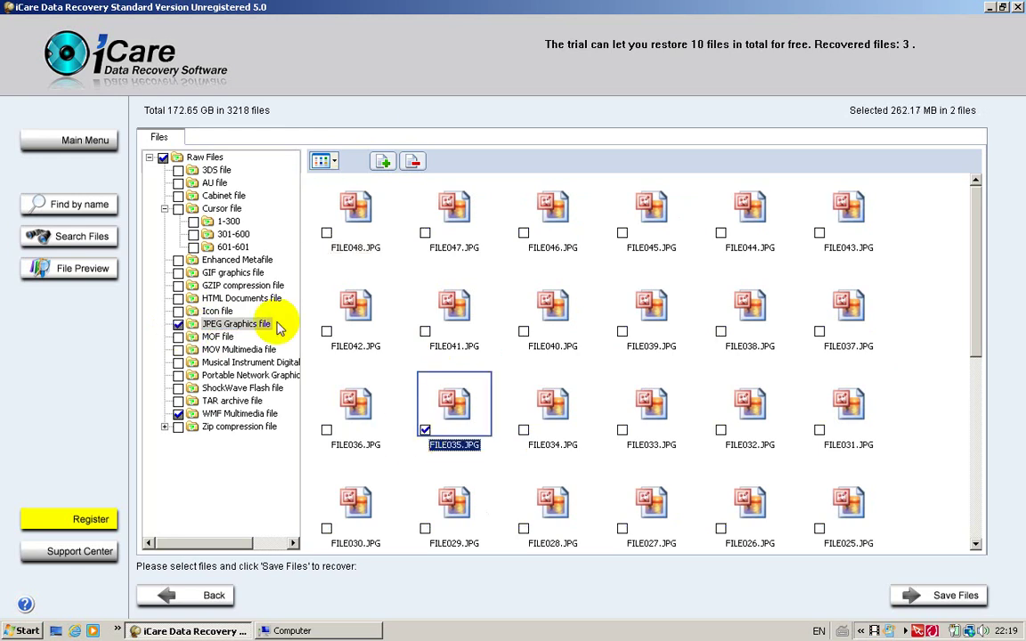
# Step: Preview FILE035.JPG, read its contents through to the end, and close the preview
pyautogui.click(41, 268)
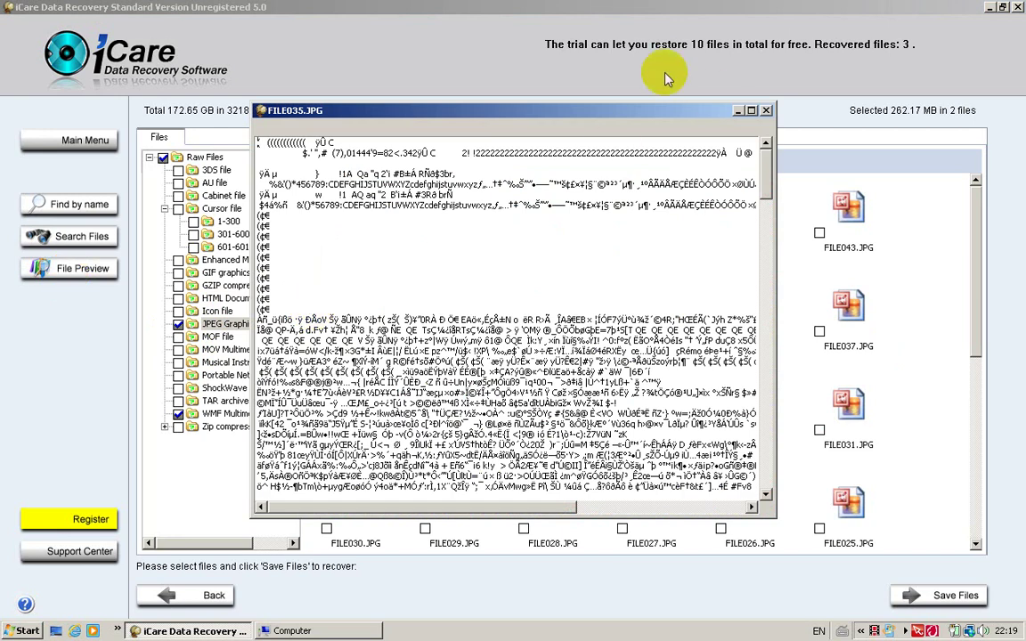
pyautogui.click(763, 267)
pyautogui.moveTo(763, 268); pyautogui.dragTo(729, 474)
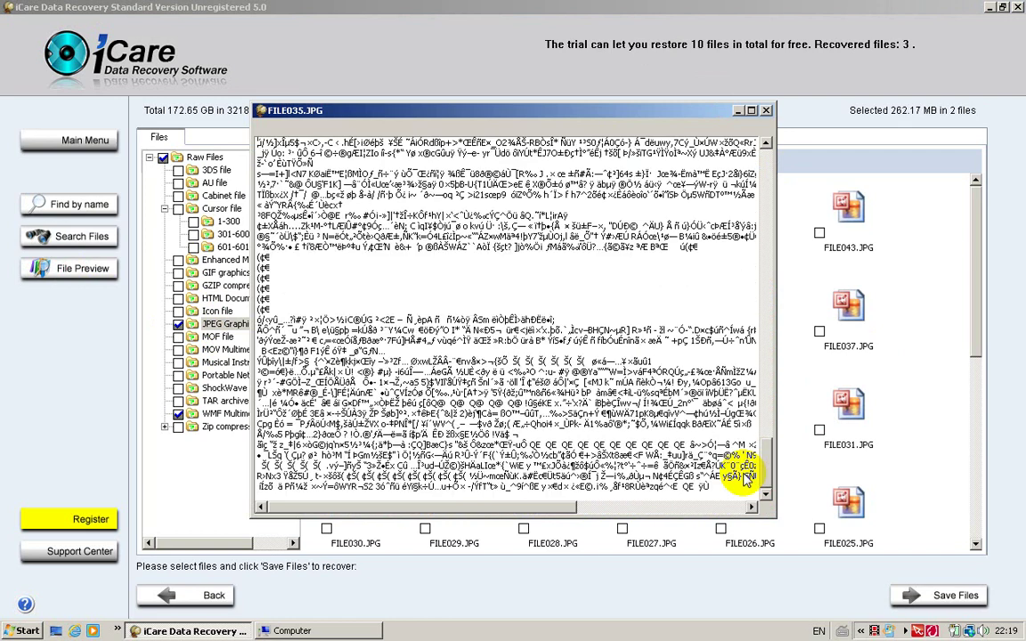
pyautogui.click(765, 111)
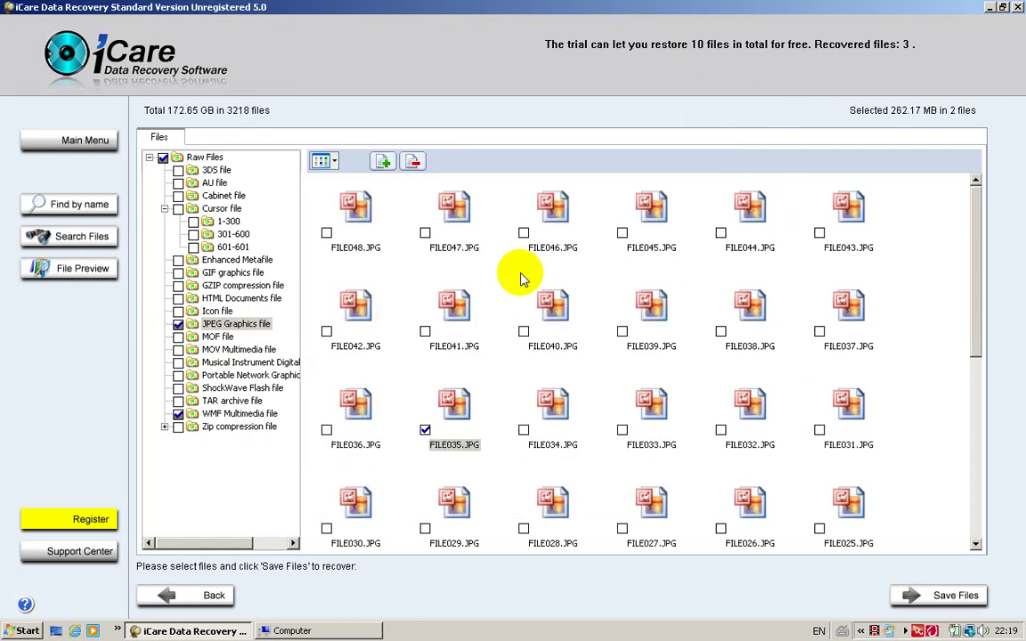
# Step: Mark the whole JPEG Graphics folder, and in the WMF Multimedia folder mark FILE045.WMF and try to preview it
pyautogui.click(178, 324)
pyautogui.click(191, 414)
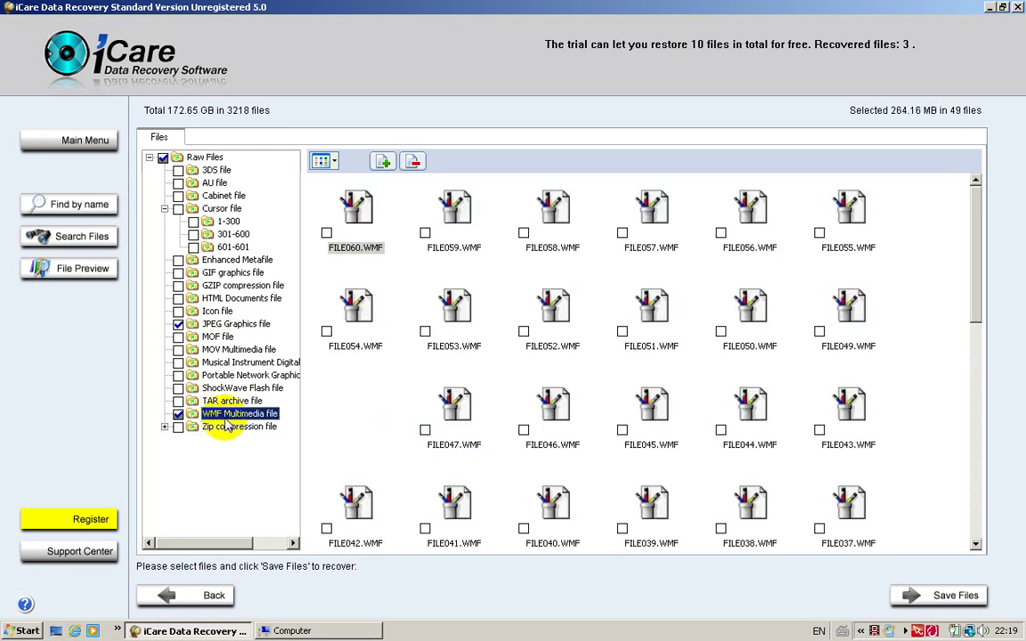
pyautogui.click(636, 432)
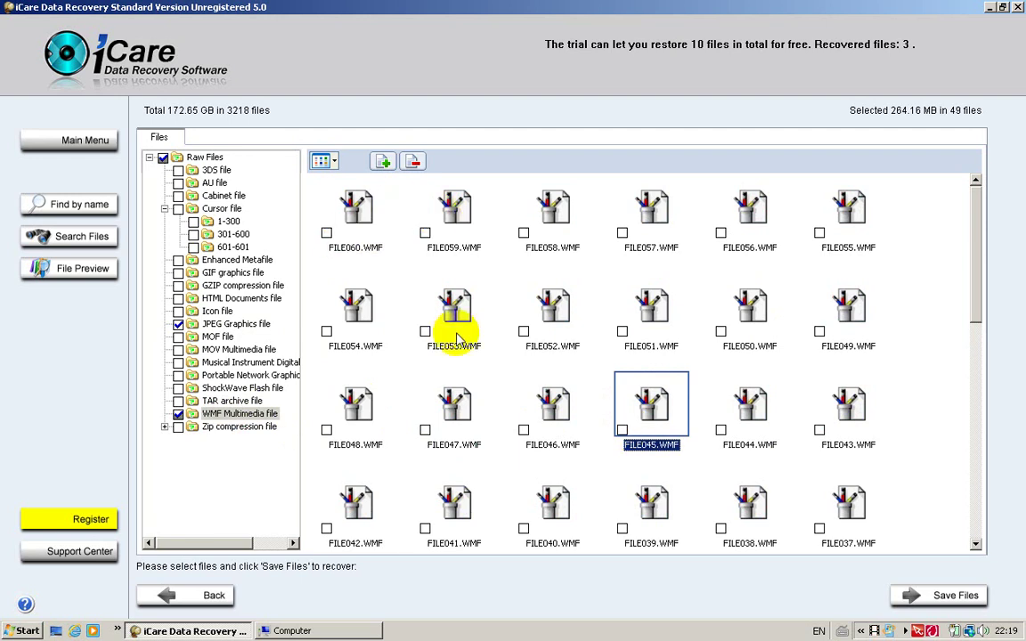
pyautogui.click(622, 431)
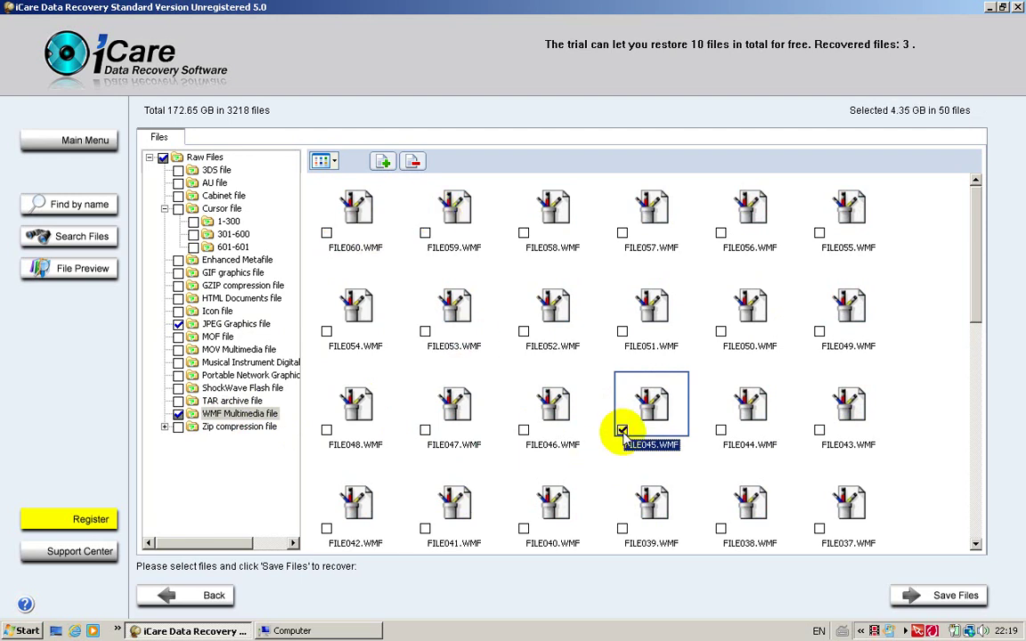
pyautogui.click(76, 275)
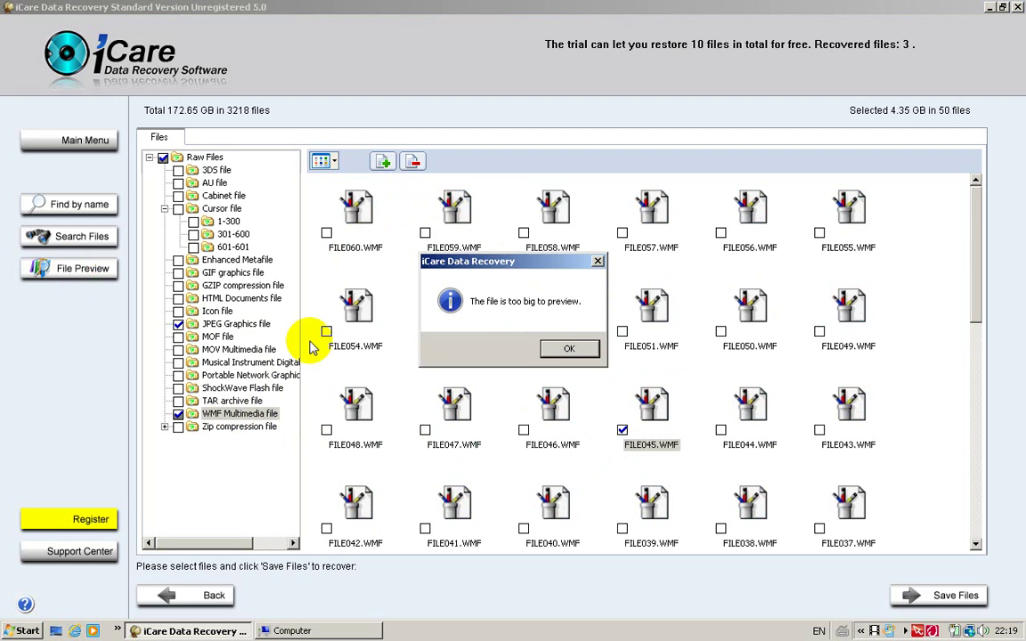
pyautogui.click(567, 348)
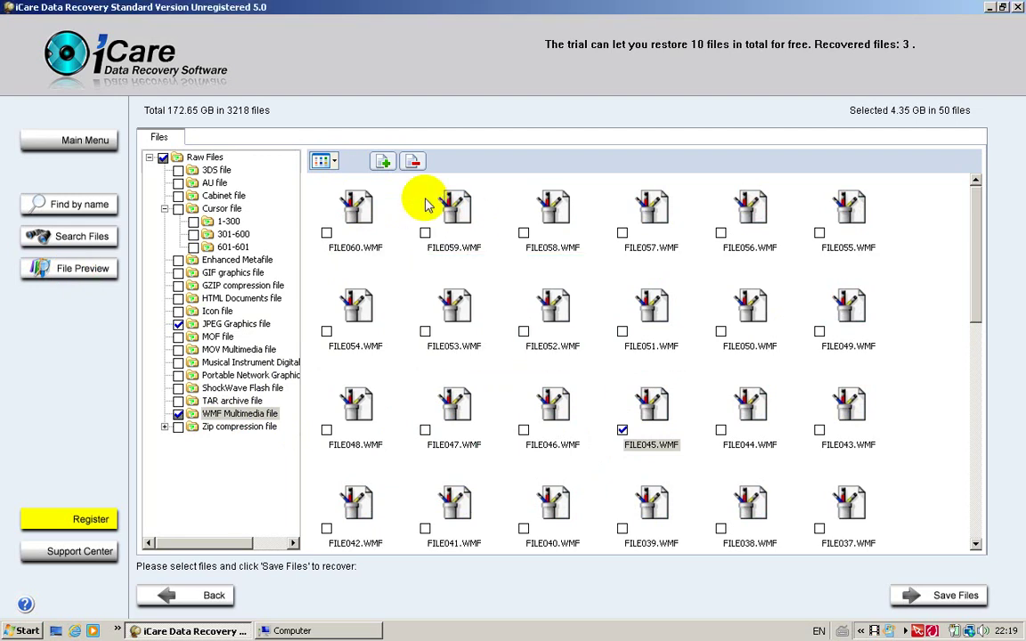
# Step: Show the WMF Multimedia files as a detailed list and clear the recovery mark from FILE045.WMF
pyautogui.click(324, 161)
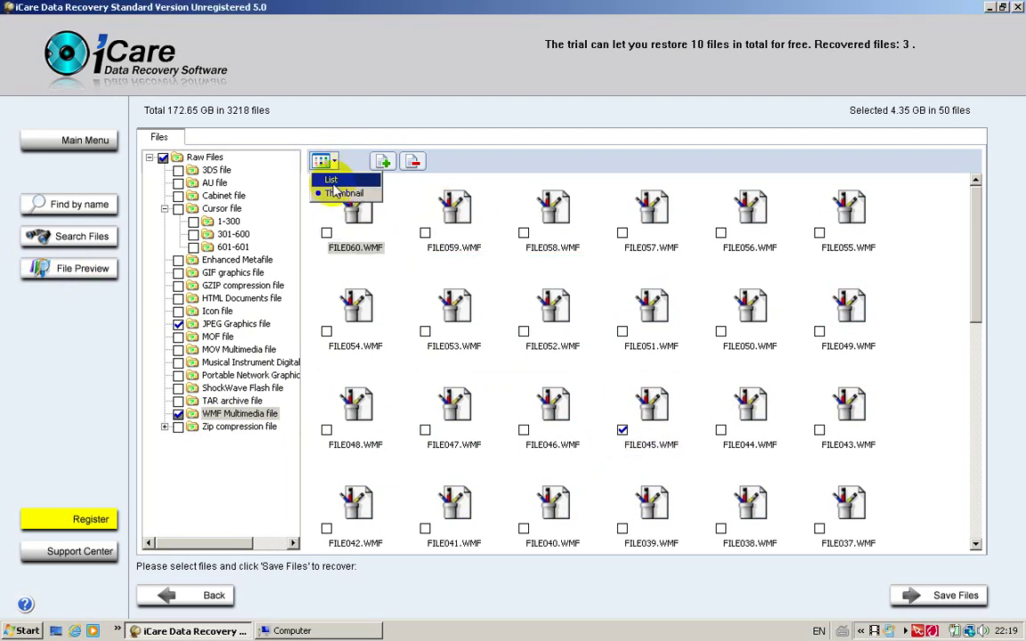
pyautogui.click(332, 179)
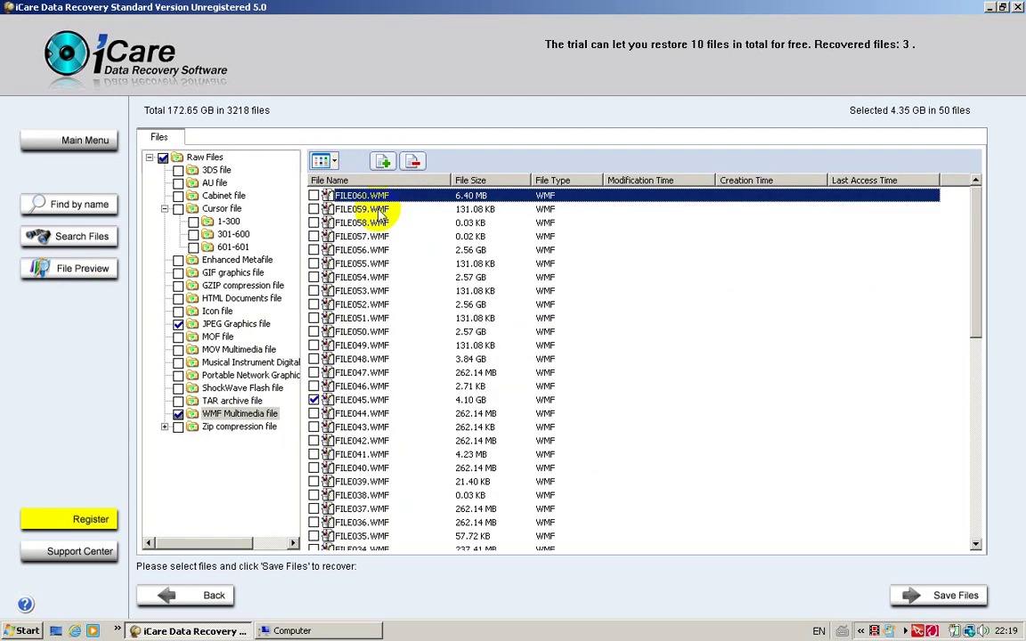
pyautogui.click(427, 359)
pyautogui.click(315, 400)
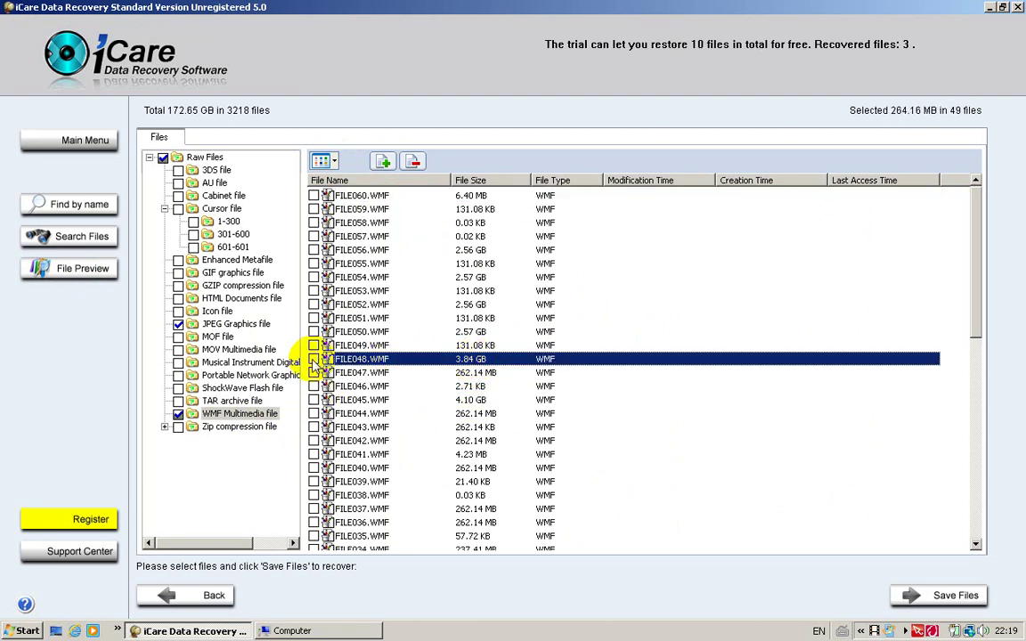
# Step: Mark FILE048.WMF, try to preview it, and clear its recovery mark
pyautogui.click(313, 359)
pyautogui.click(94, 272)
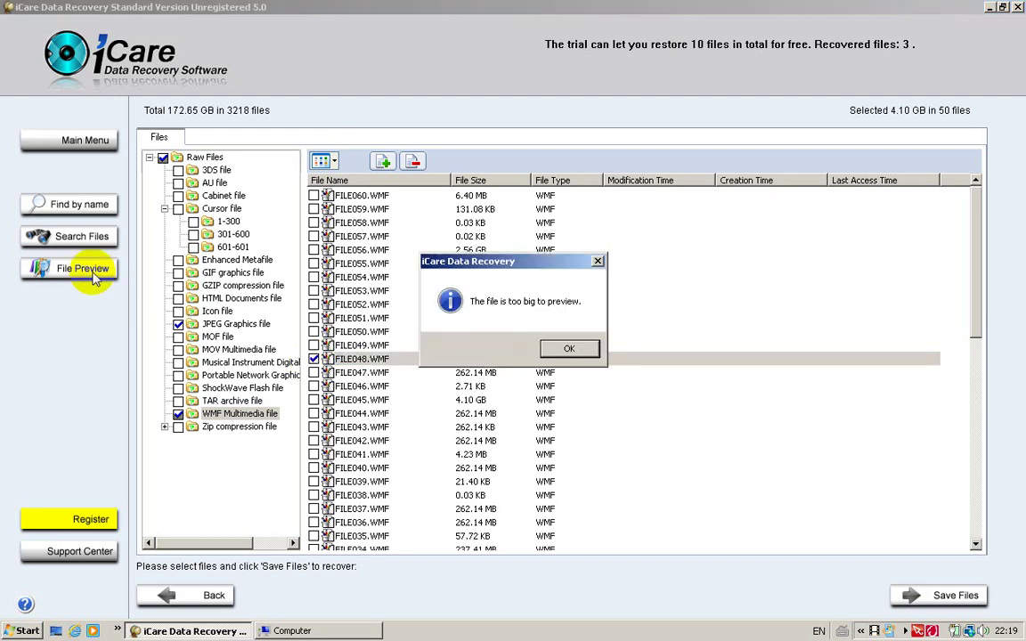
pyautogui.click(567, 349)
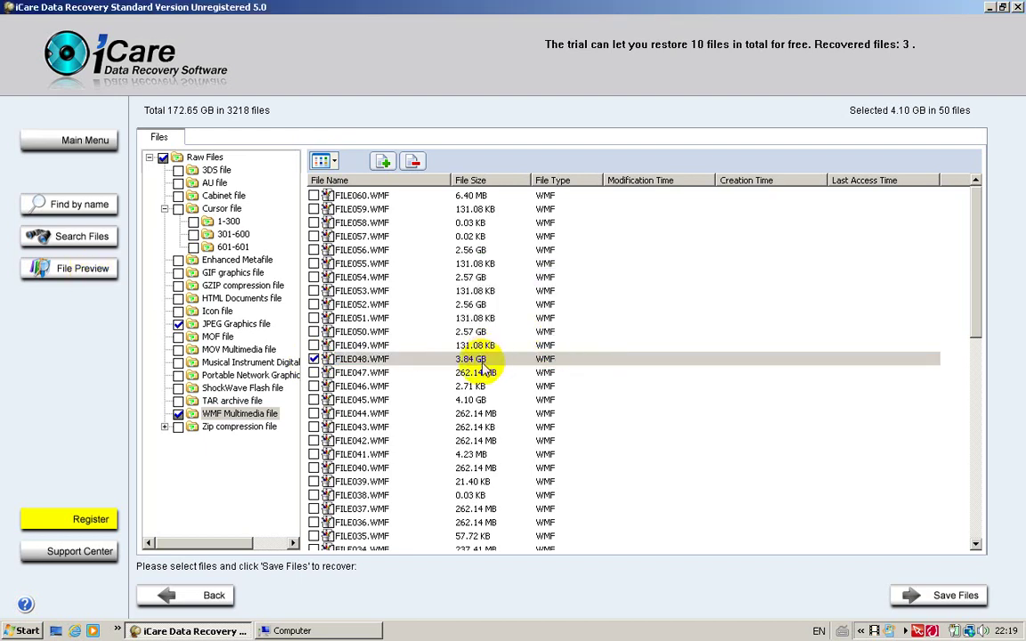
pyautogui.click(313, 359)
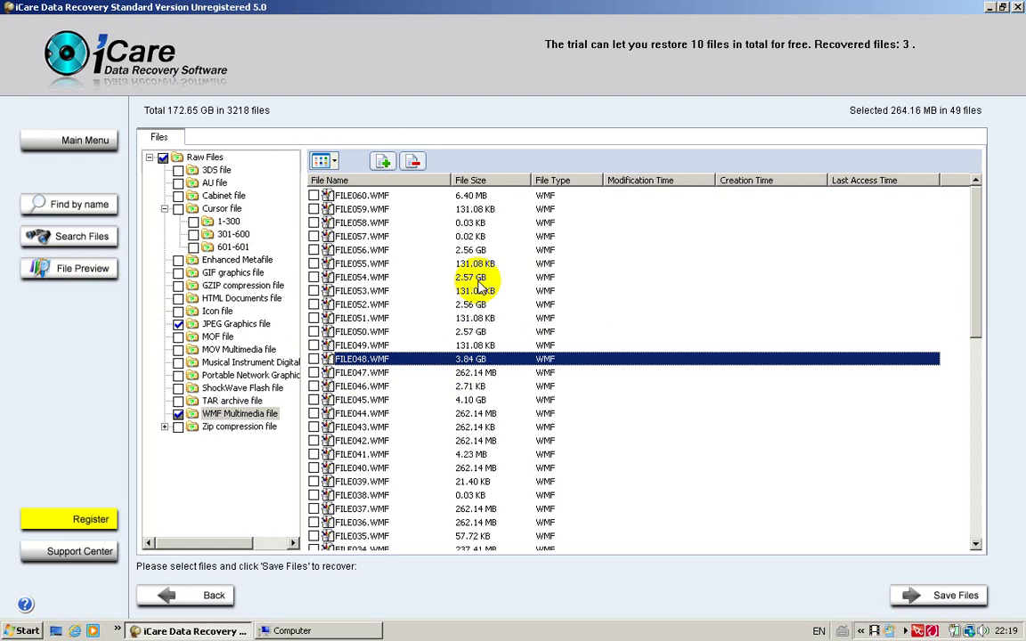
# Step: Mark FILE019.WMF and try to preview it, and move the recovery mark to FILE021.WMF
pyautogui.scroll(-11, 877, 400)
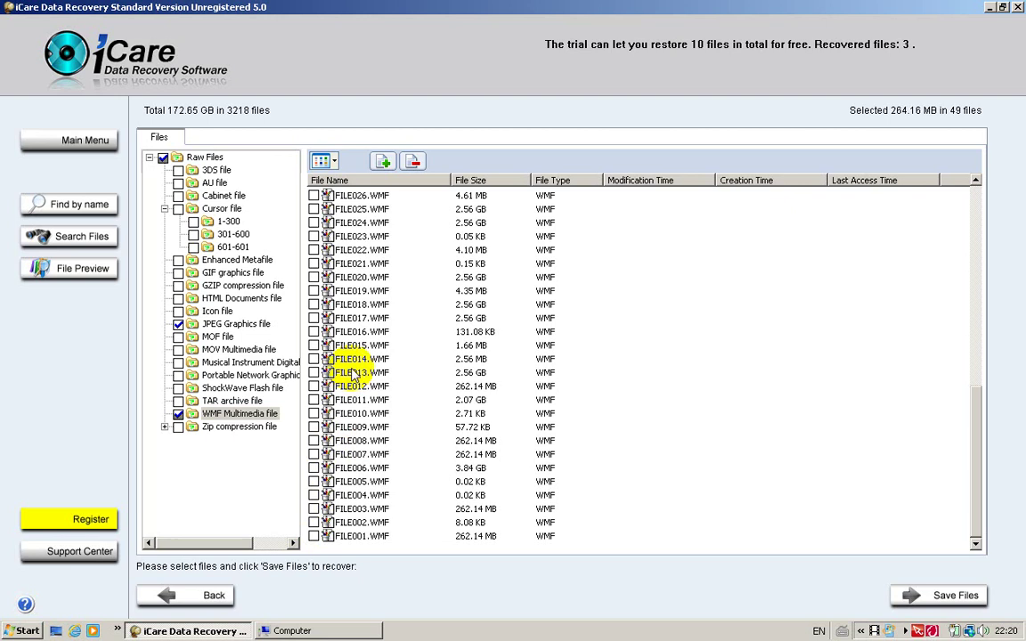
pyautogui.click(313, 291)
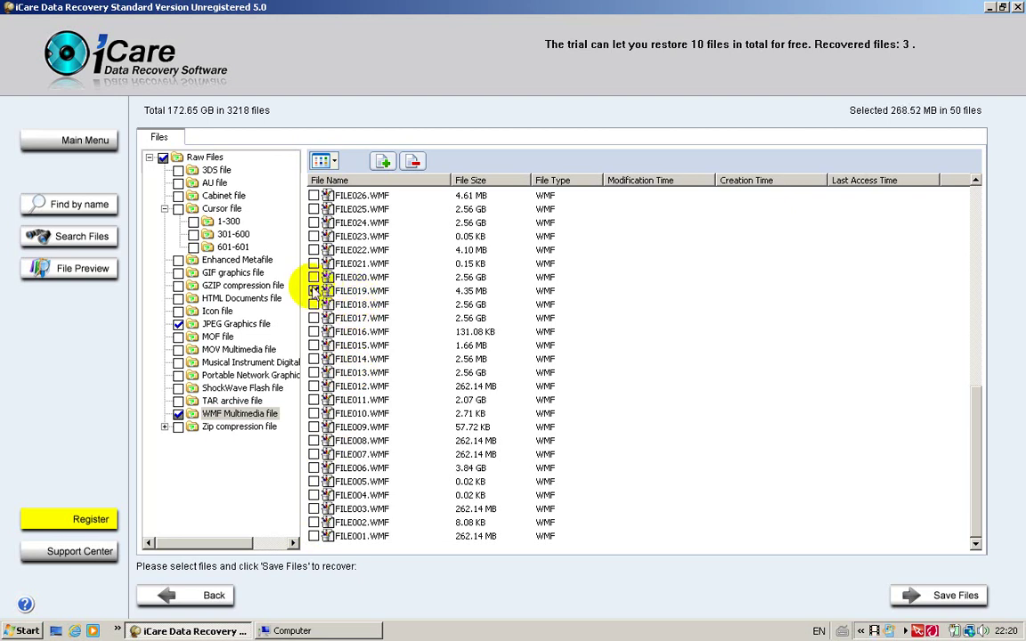
pyautogui.click(85, 269)
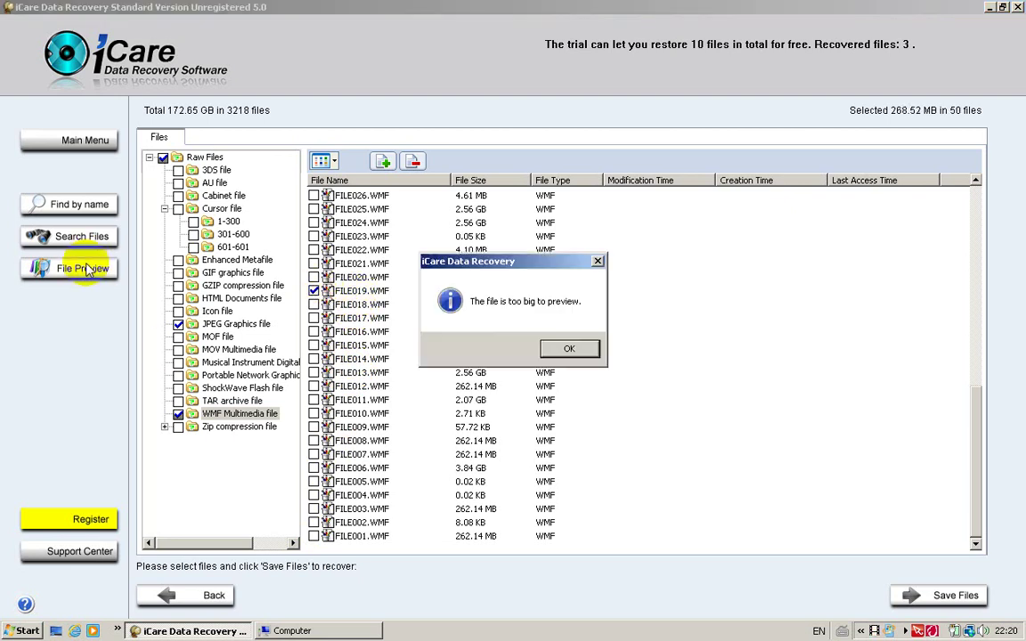
pyautogui.click(561, 349)
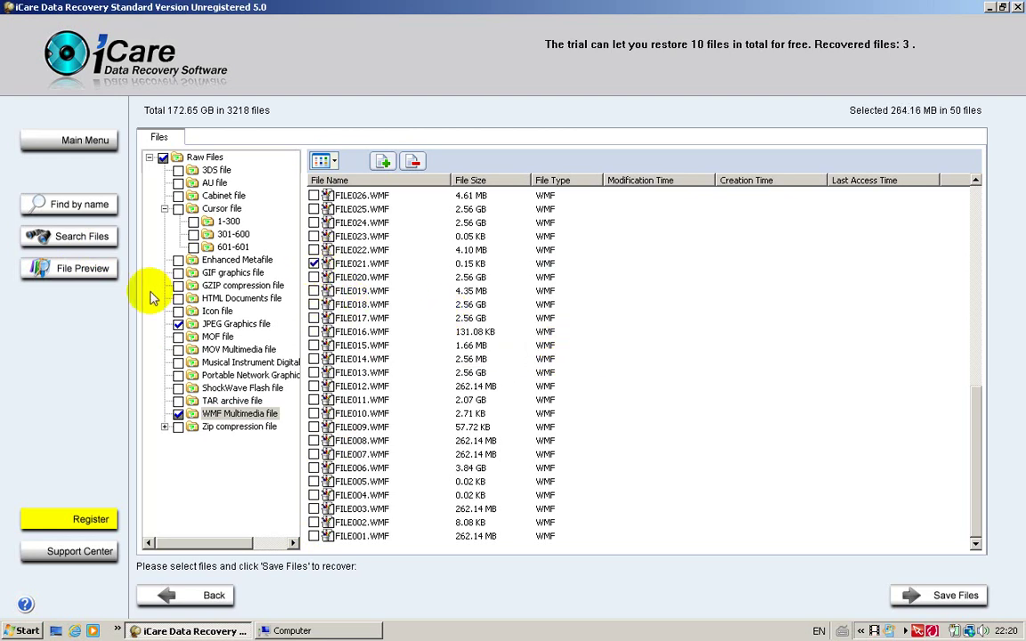
# Step: Try to preview FILE021.WMF, and change the folder marks so that the entire WMF Multimedia folder is marked and JPEG Graphics is cleared
pyautogui.click(107, 276)
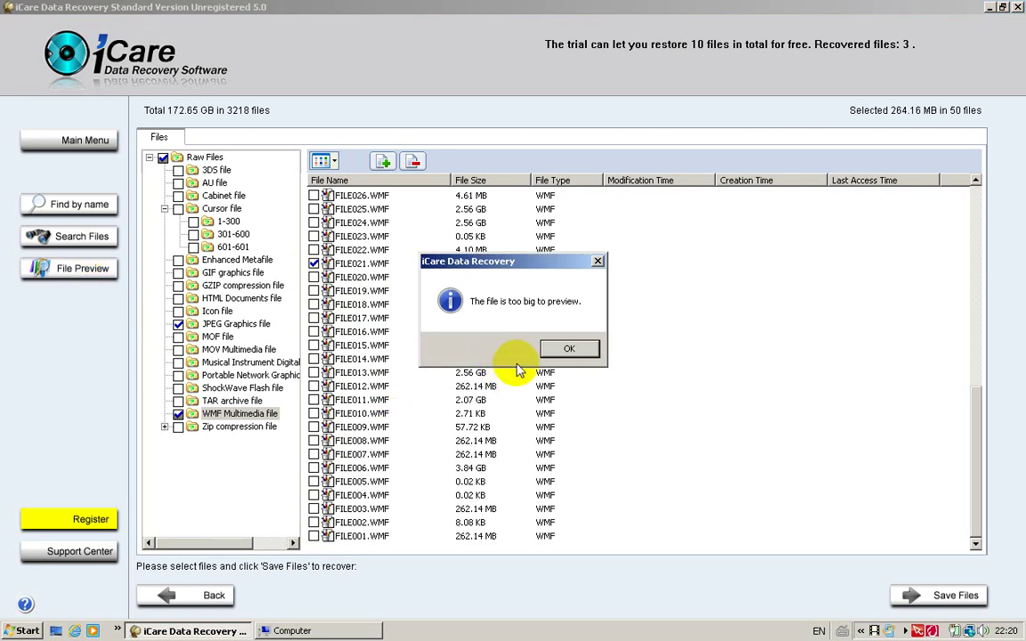
pyautogui.click(563, 349)
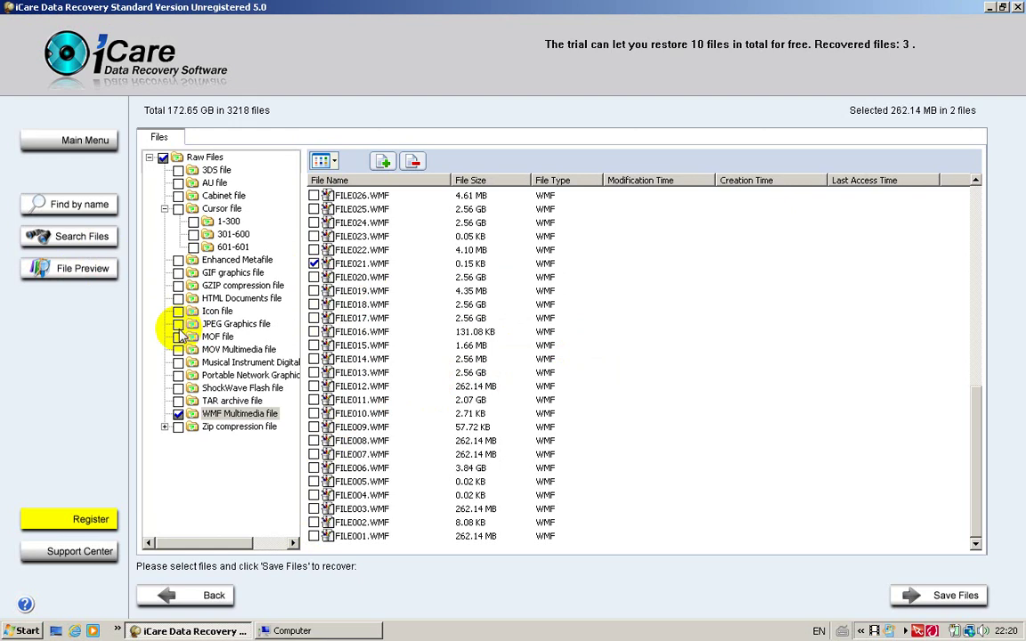
pyautogui.click(178, 414)
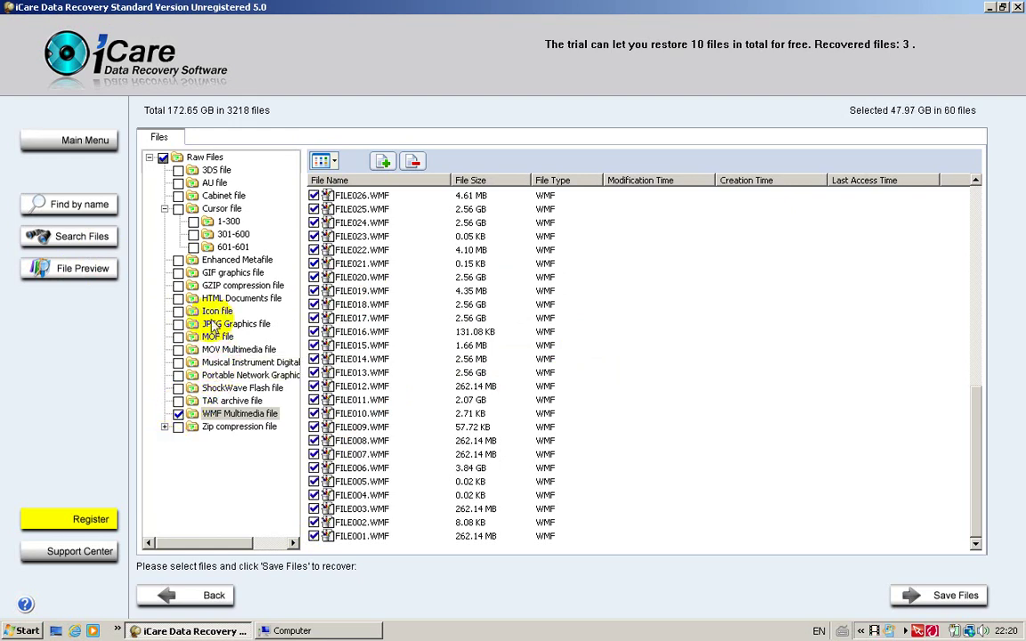
# Step: Mark FILE001.MID in the Musical Instrument Digital Interface folder, preview its contents, and close the preview
pyautogui.click(217, 364)
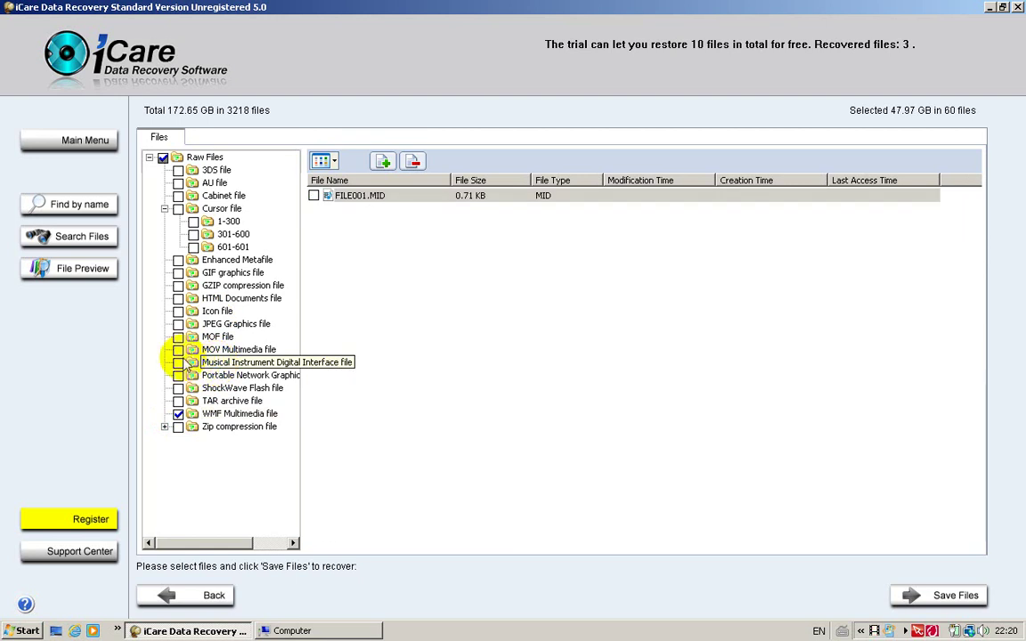
pyautogui.click(313, 196)
pyautogui.click(83, 268)
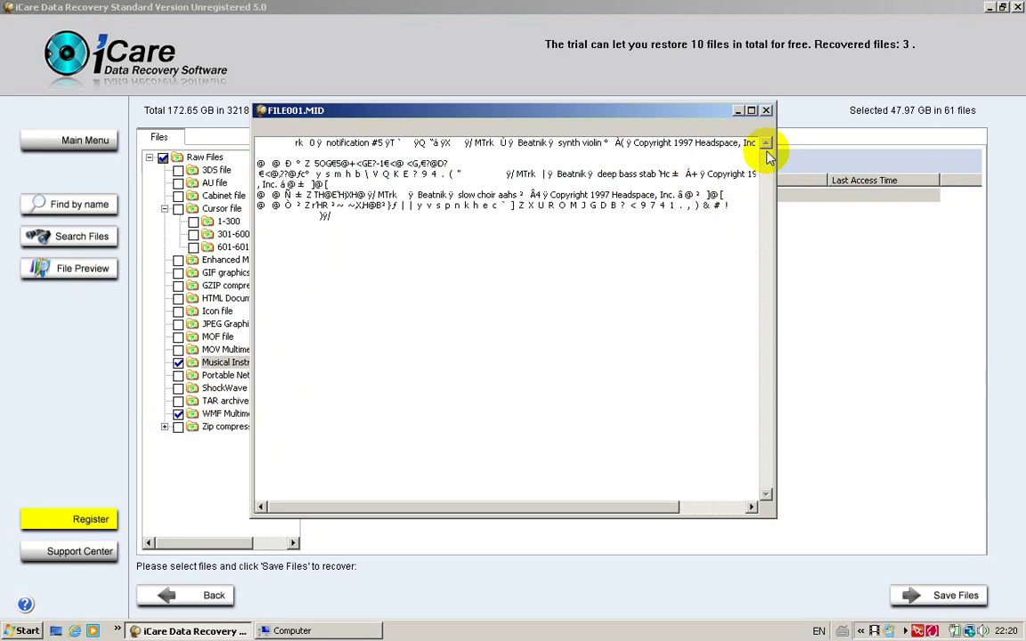
pyautogui.click(766, 111)
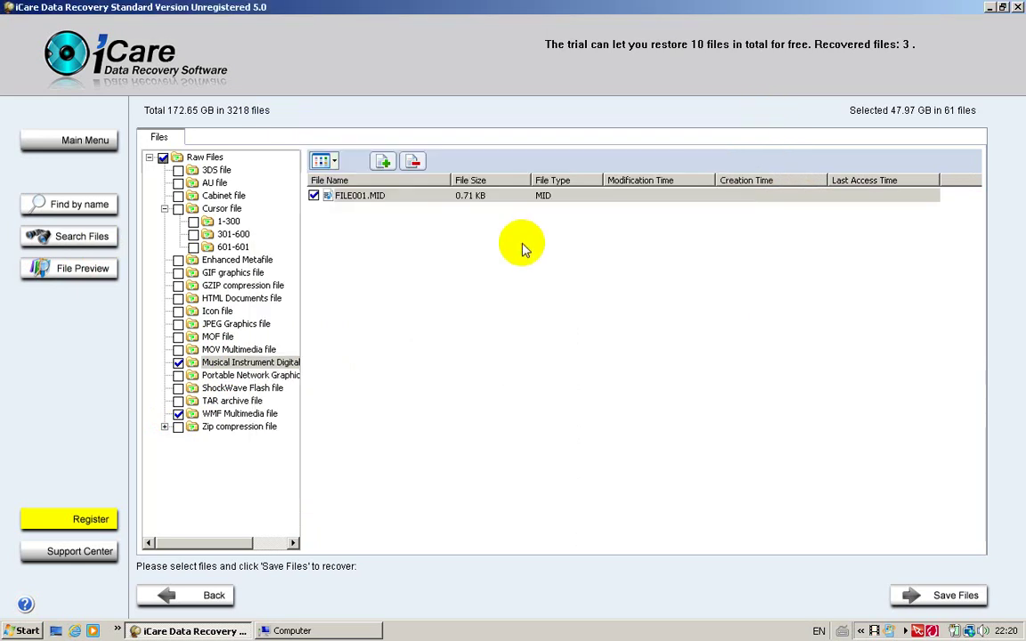
# Step: Look through the files in the AU, Cabinet, Enhanced Metafile and MOV Multimedia folders
pyautogui.click(212, 172)
pyautogui.click(214, 197)
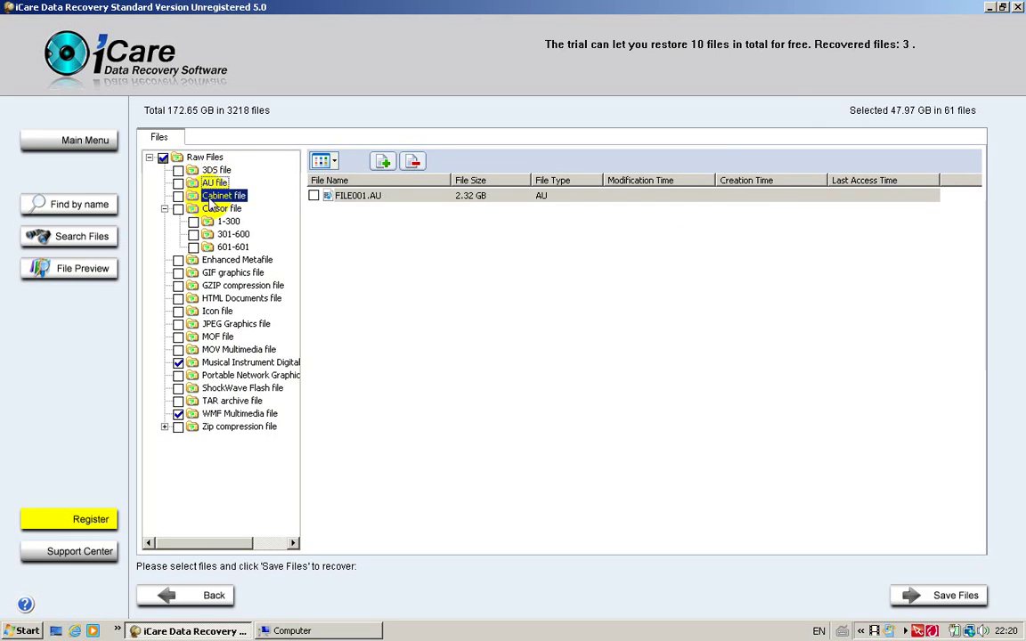
pyautogui.click(218, 260)
pyautogui.click(218, 350)
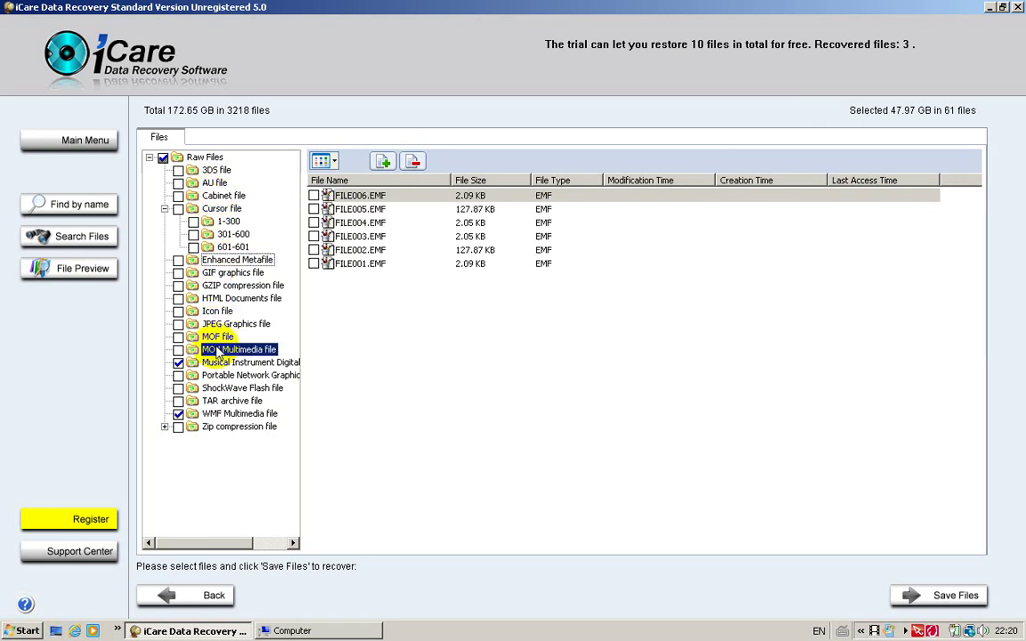
# Step: Leave only FILE038.JPG marked for recovery across all folders, and preview the selected FILE048.JPG
pyautogui.click(218, 325)
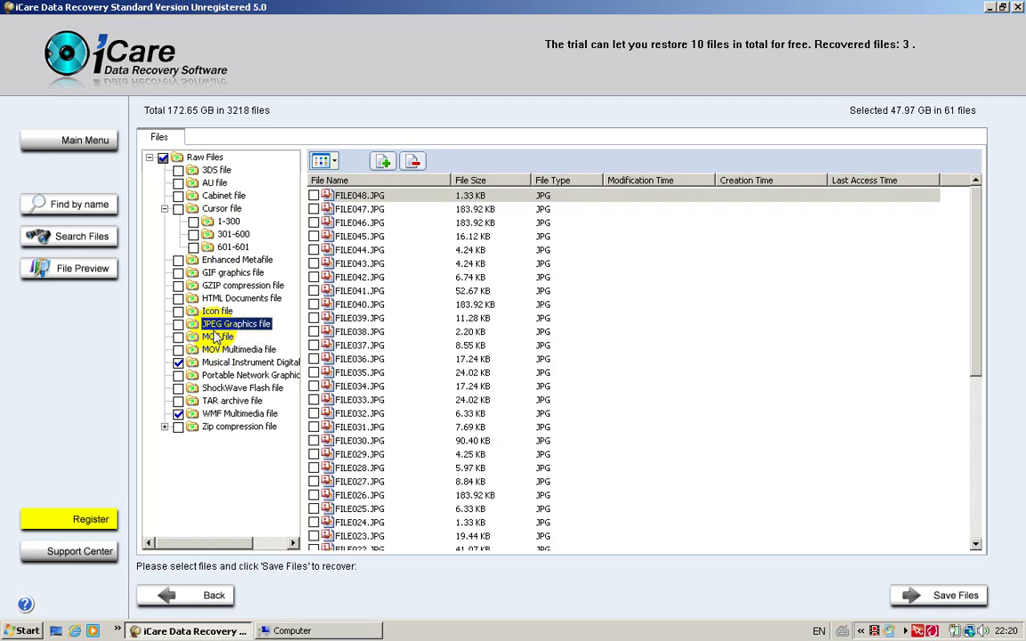
pyautogui.click(314, 332)
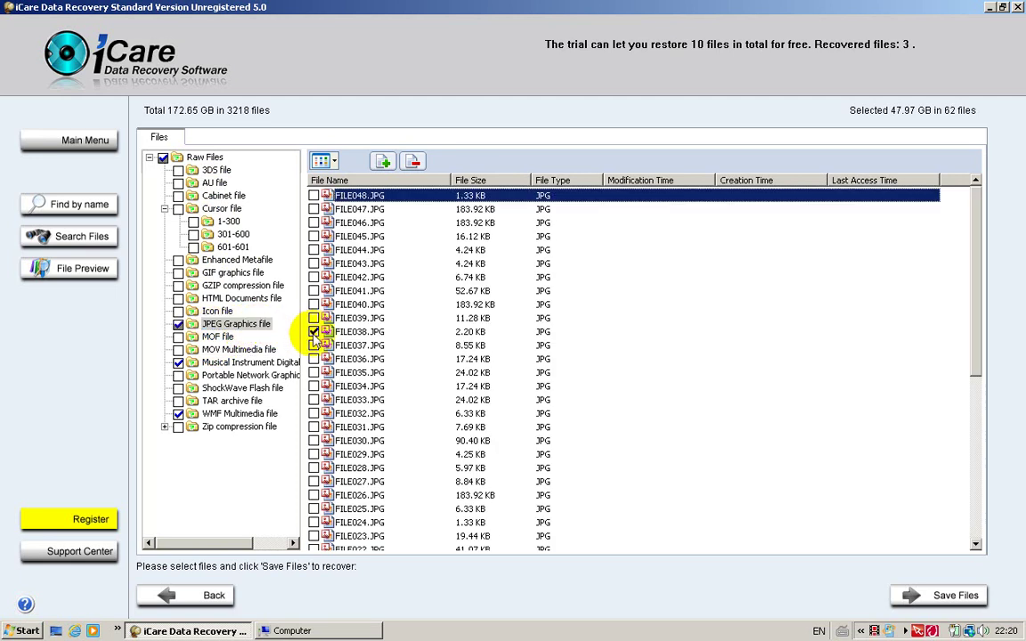
pyautogui.click(178, 414)
pyautogui.click(104, 276)
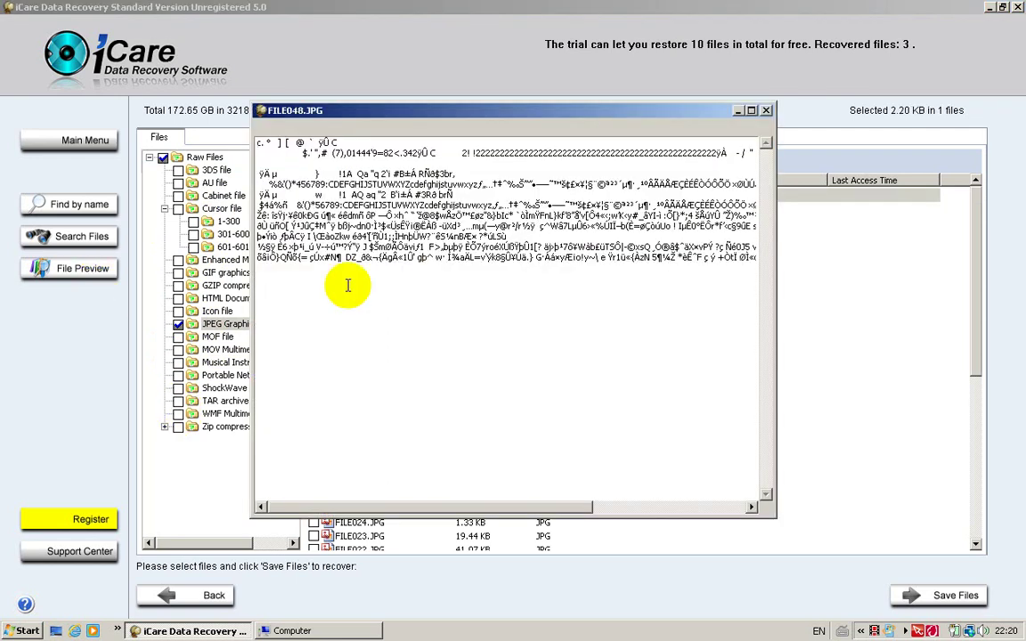
pyautogui.click(766, 111)
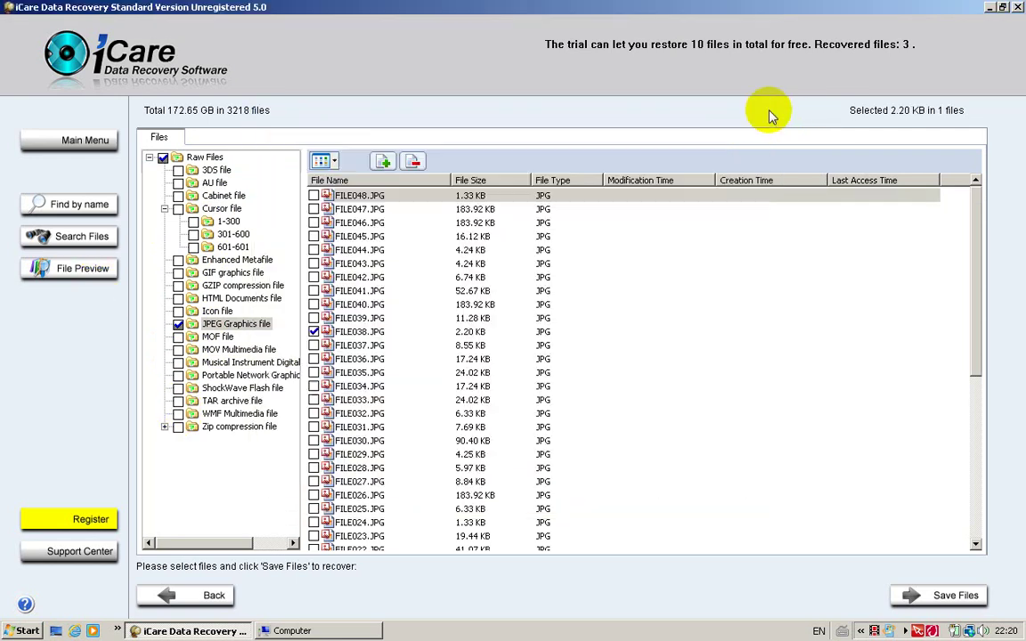
# Step: Expand the Zip compression file folder and look through its subfolders 901-1200, 1201-1500, 1501-1800 and 2101-2197
pyautogui.click(203, 430)
pyautogui.click(165, 428)
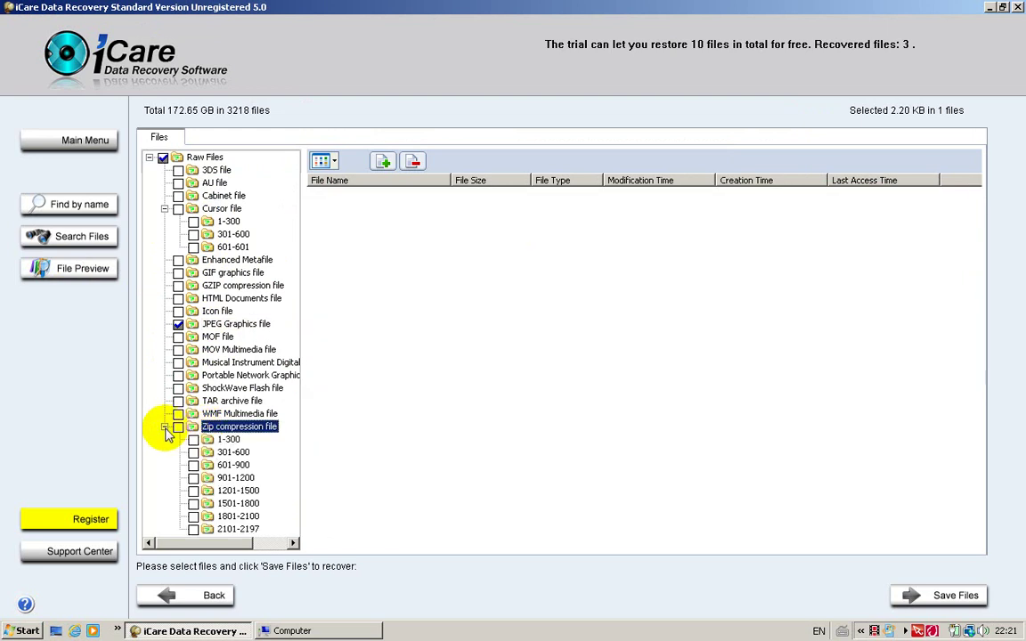
pyautogui.click(238, 479)
pyautogui.click(238, 491)
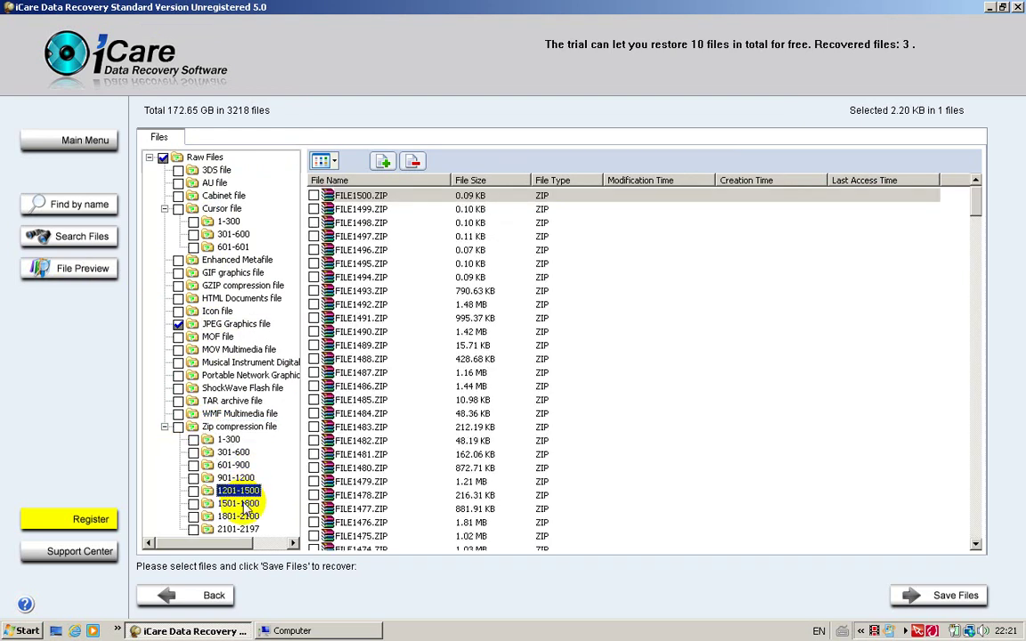
pyautogui.click(238, 503)
pyautogui.click(238, 529)
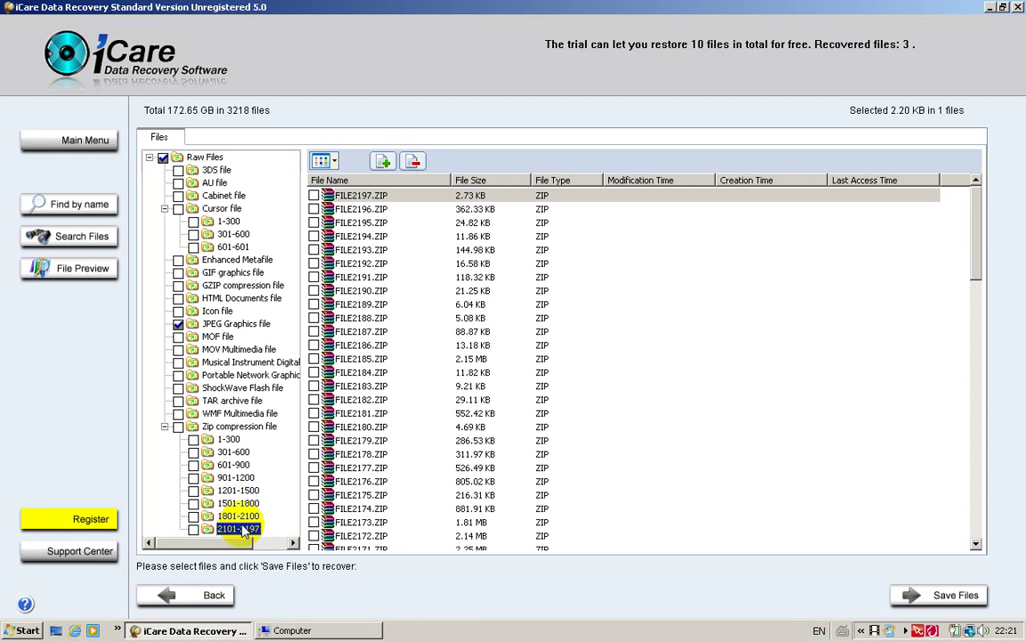
# Step: Preview FILE2185.ZIP, read through its contents, and minimize the recovery program after closing the preview
pyautogui.click(356, 359)
pyautogui.doubleClick(317, 359)
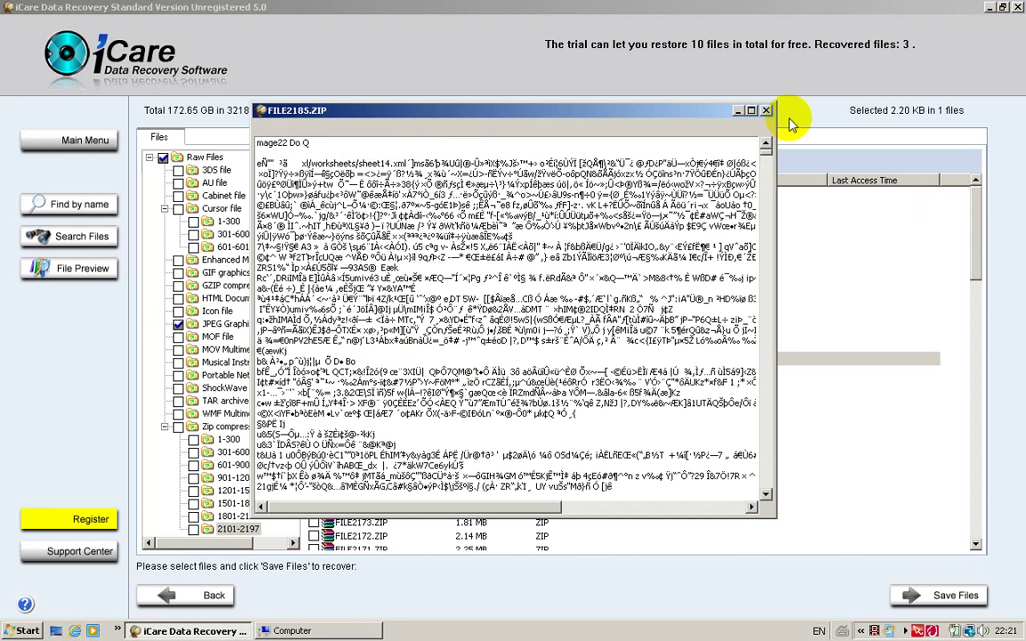
pyautogui.moveTo(767, 148); pyautogui.dragTo(775, 230)
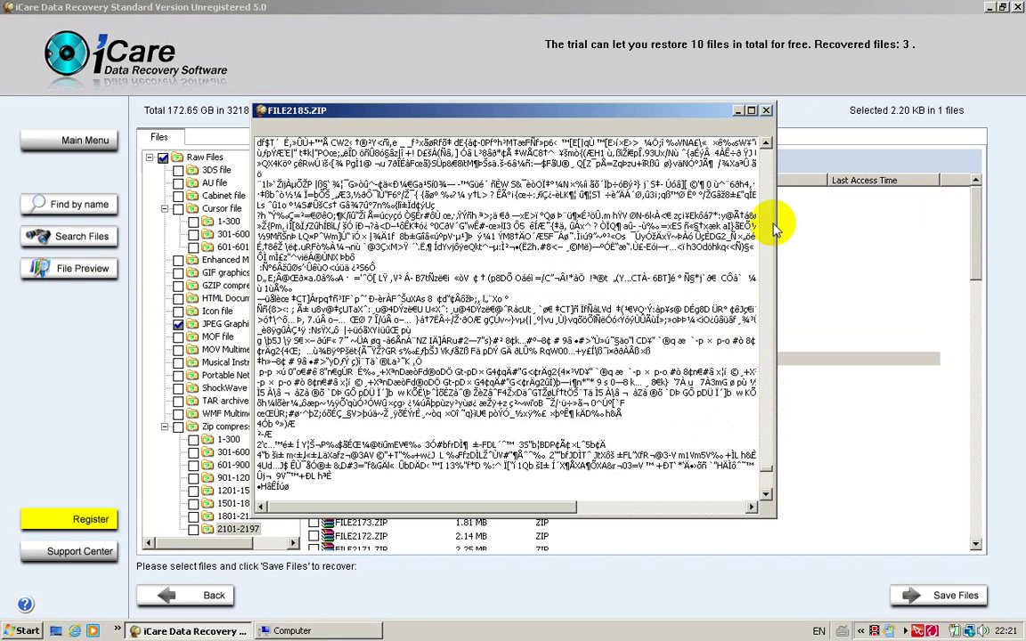
pyautogui.click(765, 111)
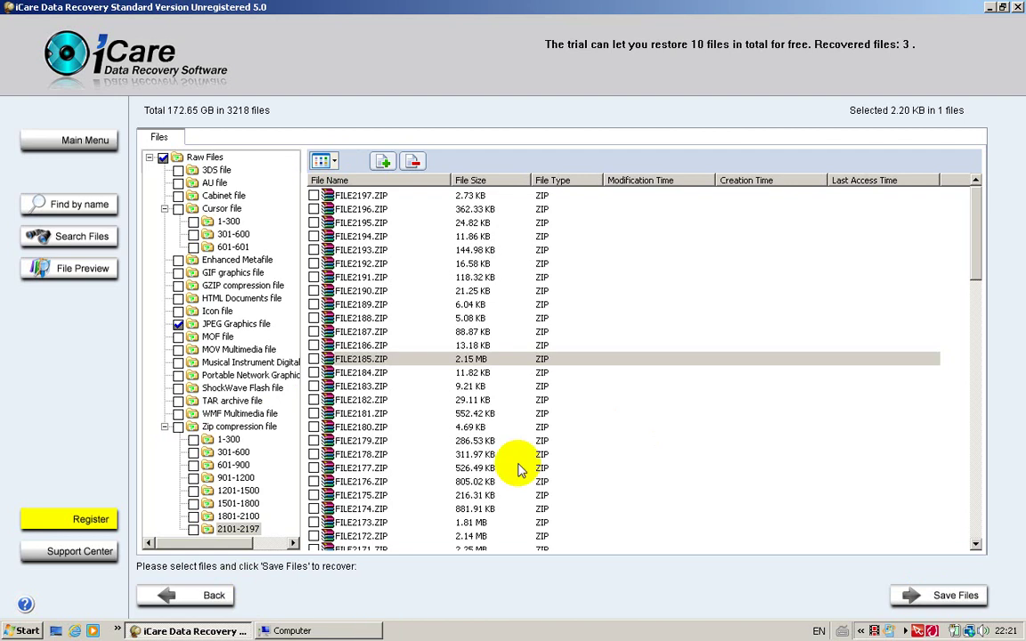
pyautogui.click(991, 8)
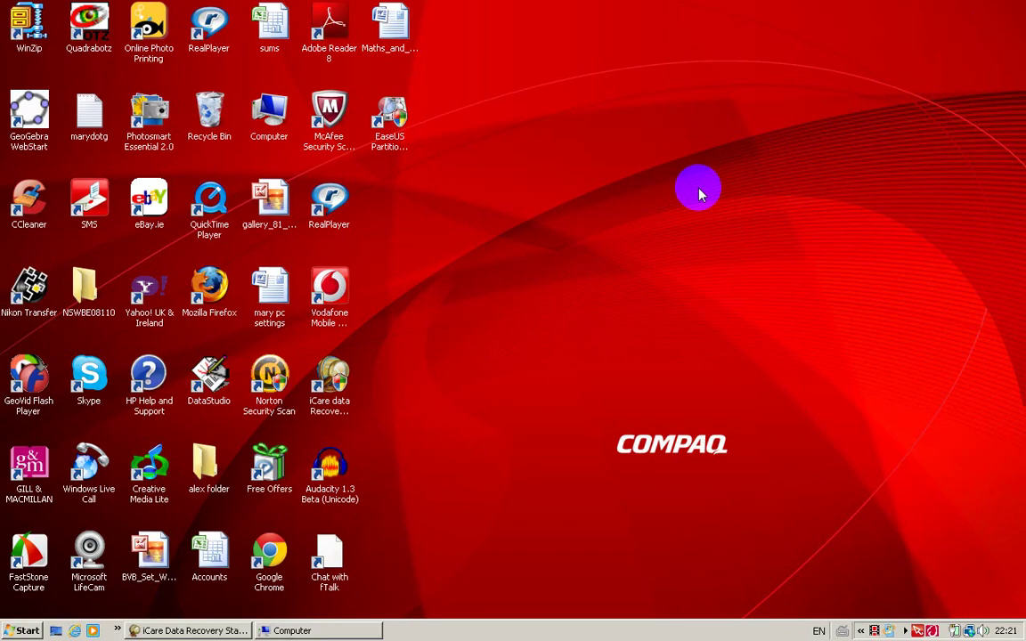